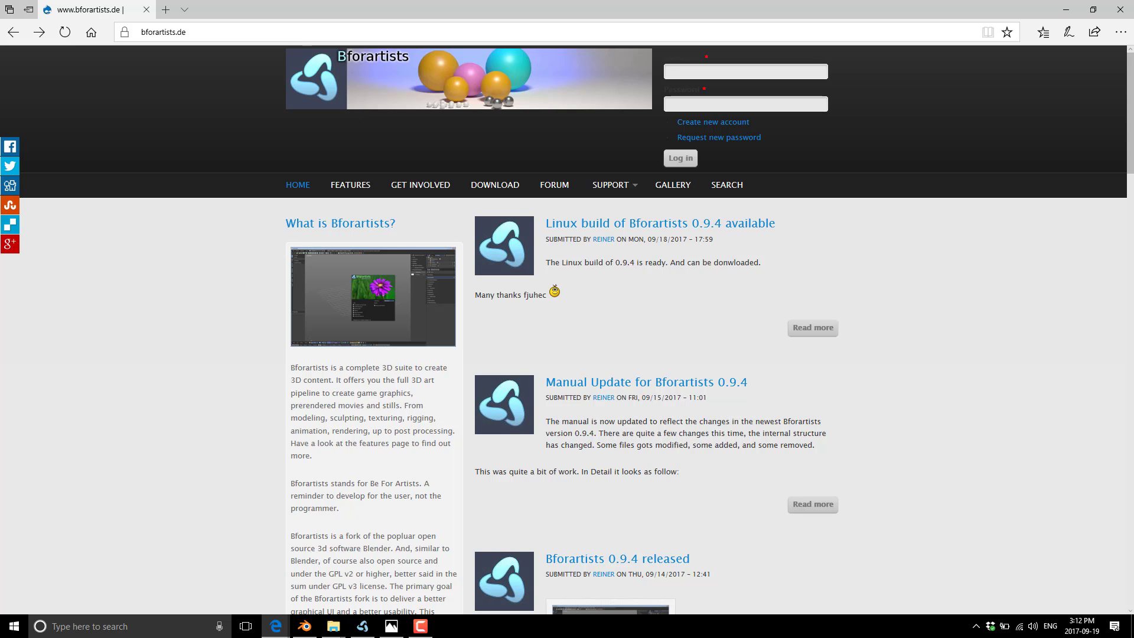
Bring Bforartists to the front, maximize its window, and expand the Snap and Edit tool panels
left_click(362, 626)
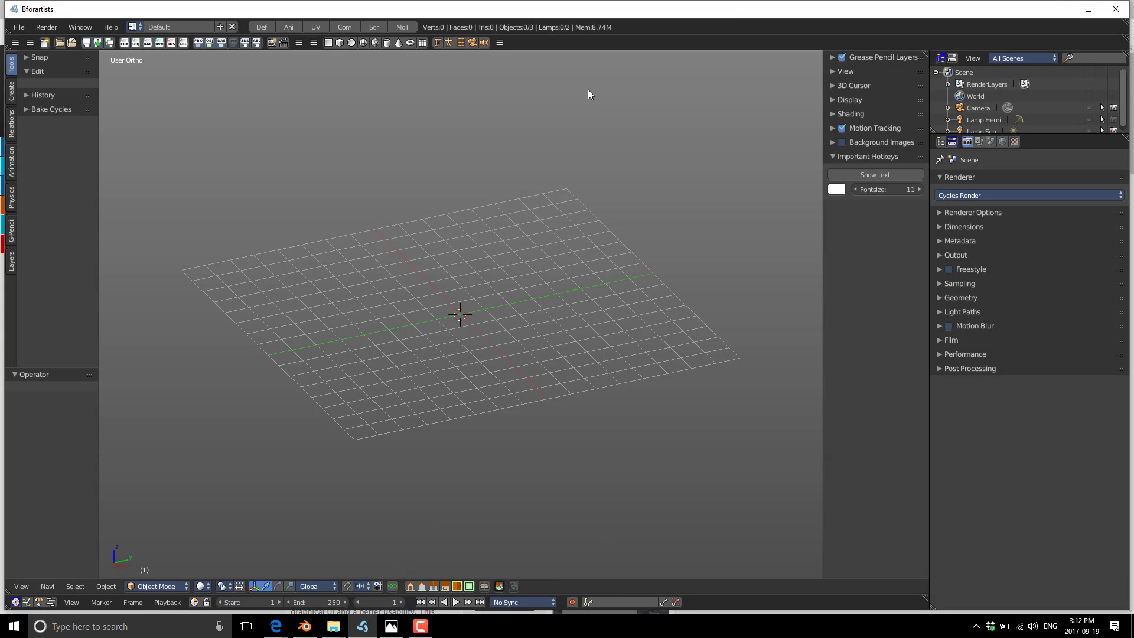
key("super+Up")
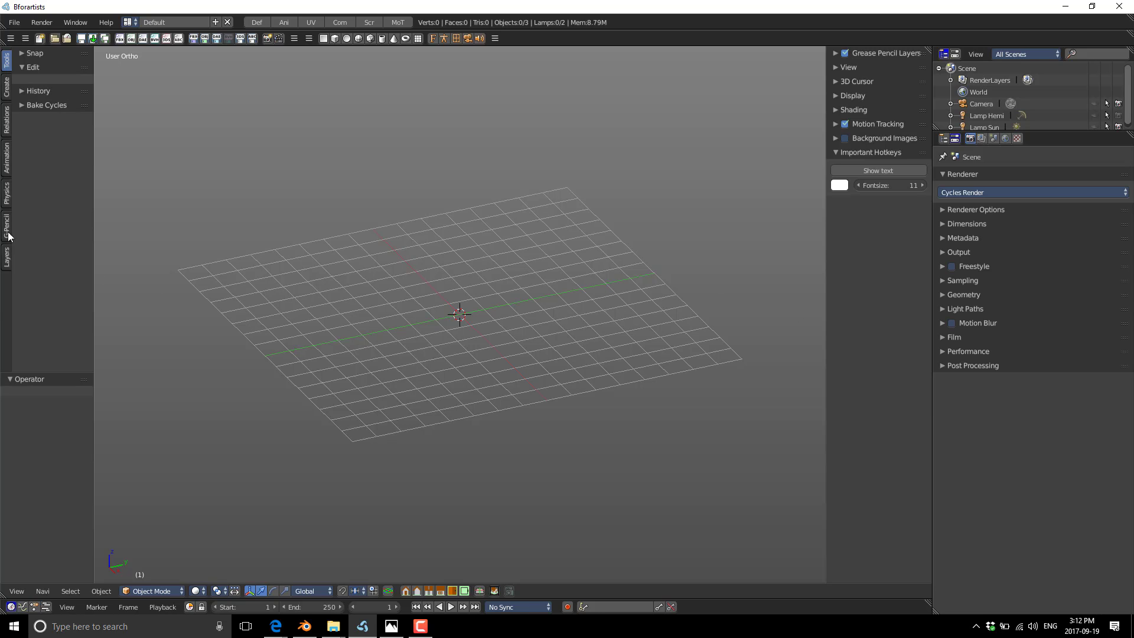
left_click_drag(20, 62, 22, 57)
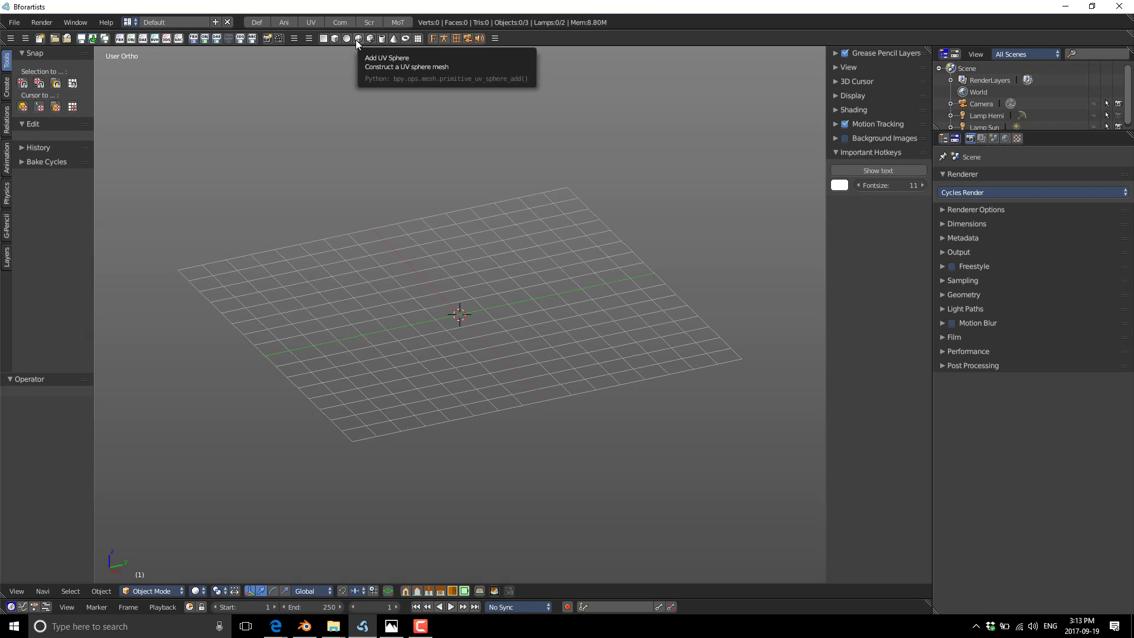
Show the Create tools, expand the Display panel, and switch the add tools to text buttons and back to icons
left_click(7, 89)
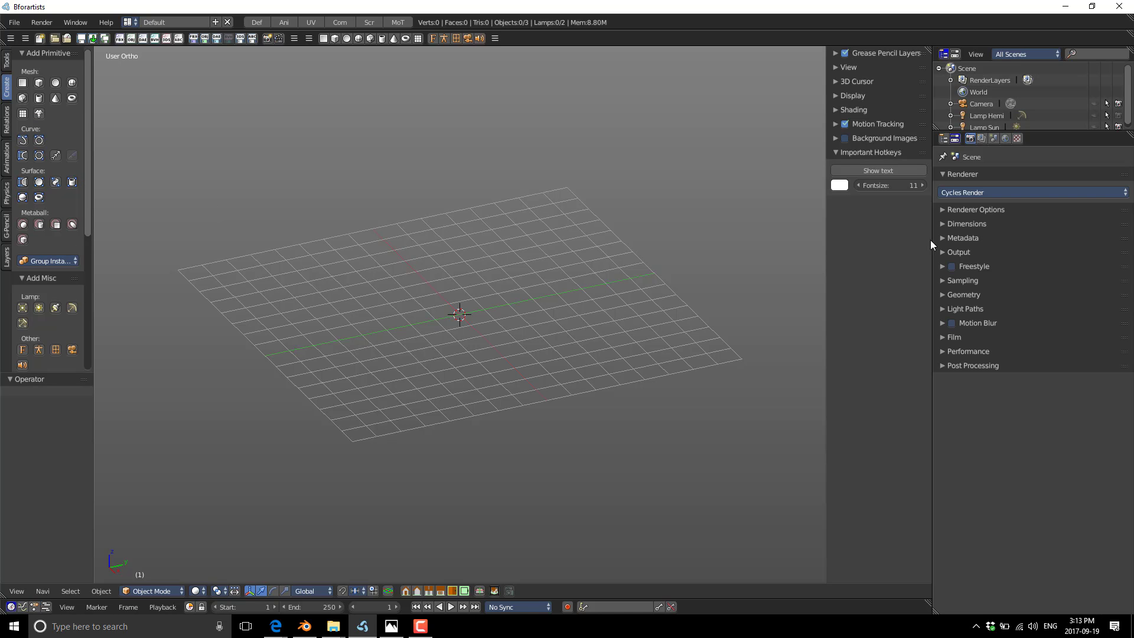
left_click(834, 95)
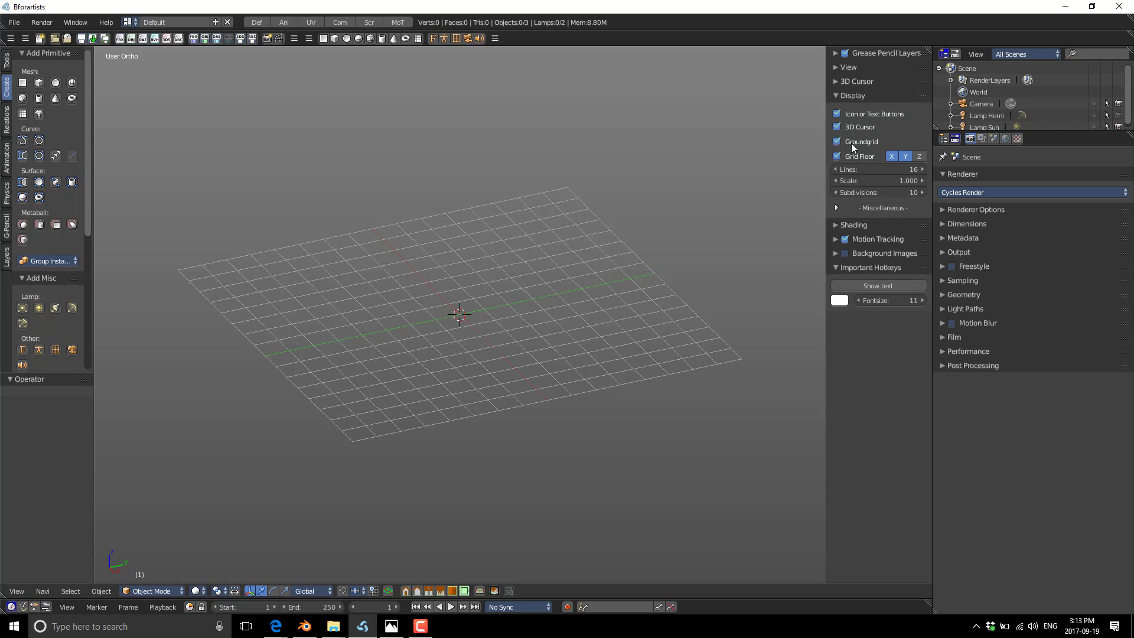
left_click(837, 113)
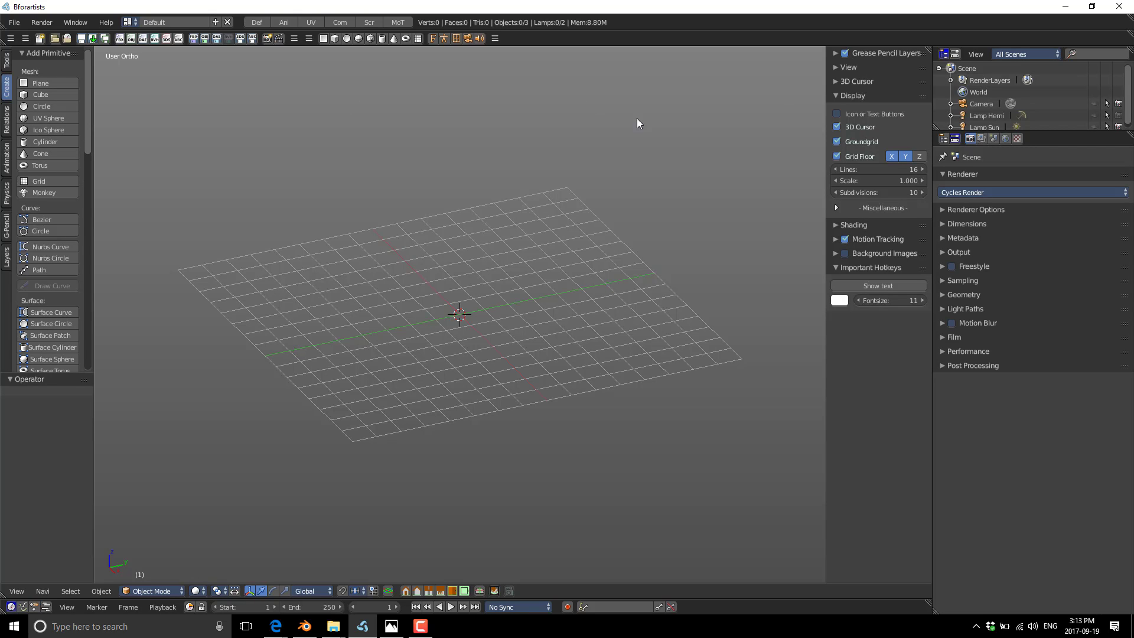
left_click(837, 115)
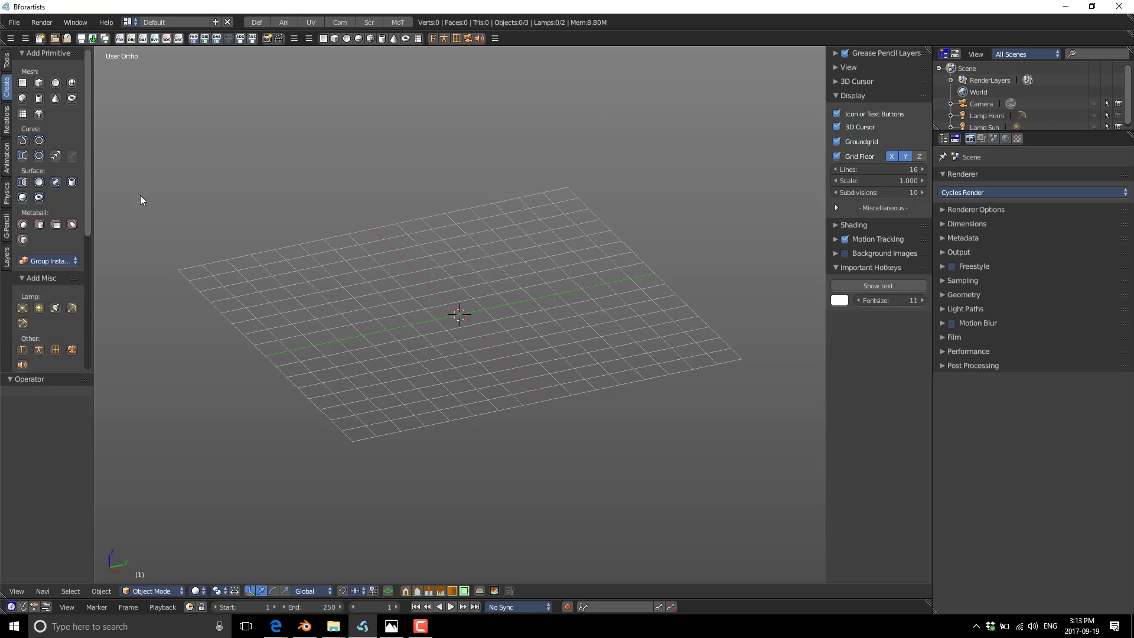
scroll(66, 252, "down", 5)
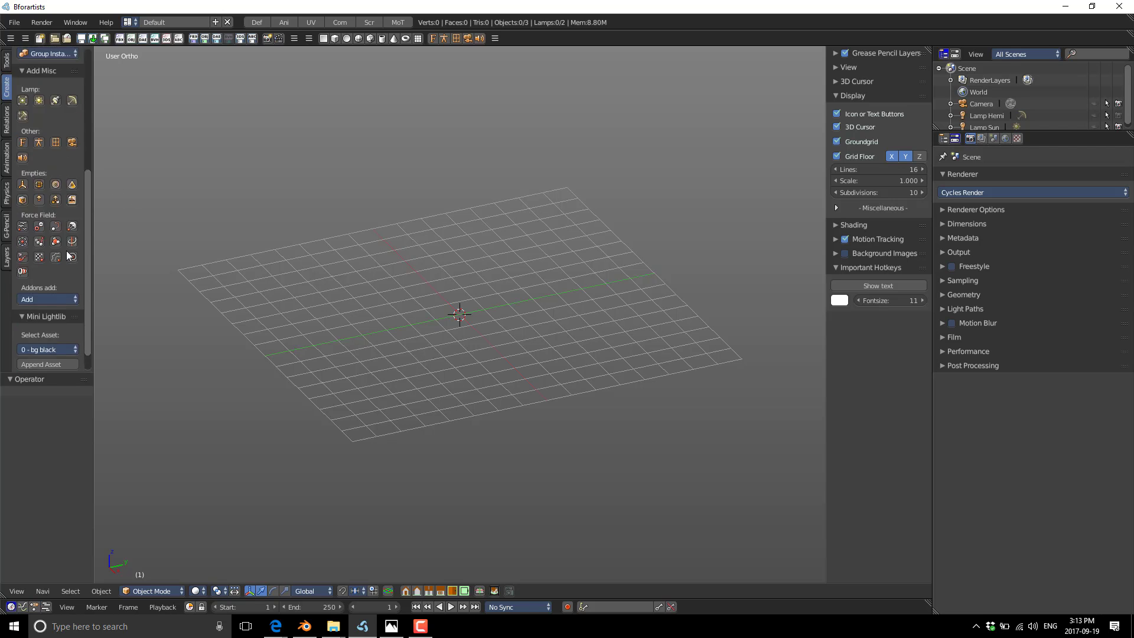
scroll(66, 250, "up", 5)
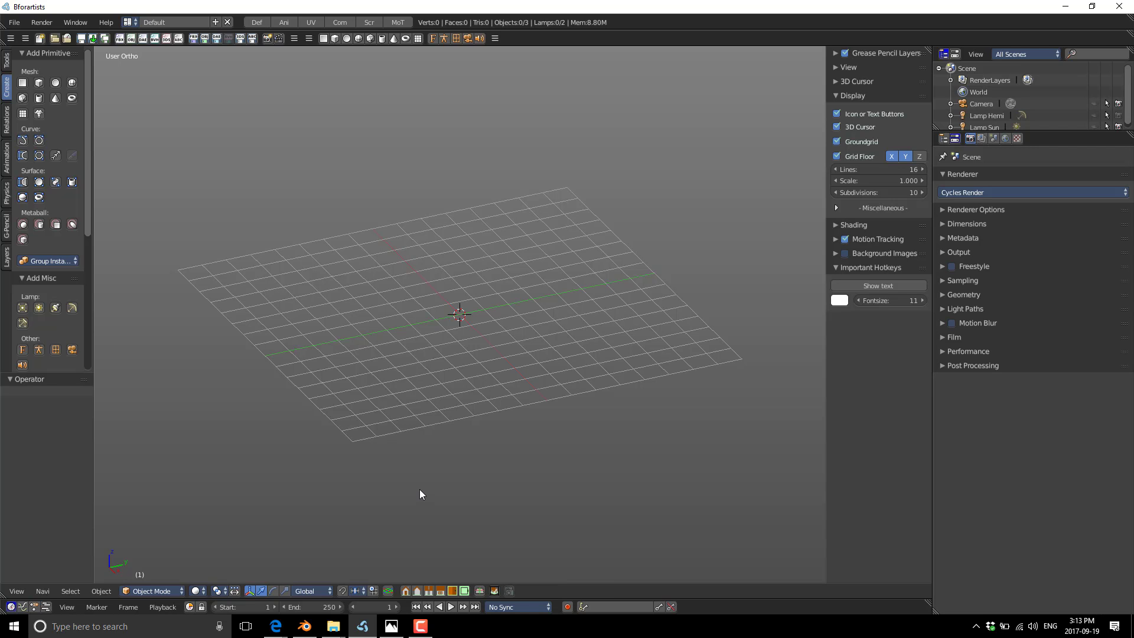
View the scene from Front, then Back, then Right orthographic view
left_click(406, 588)
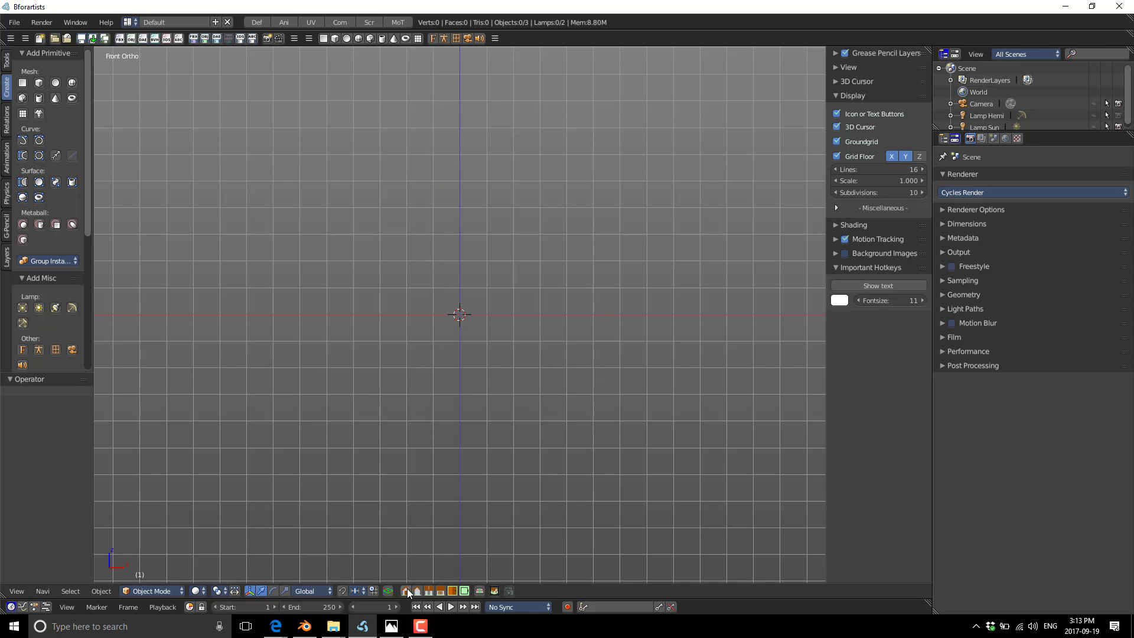
left_click(413, 589)
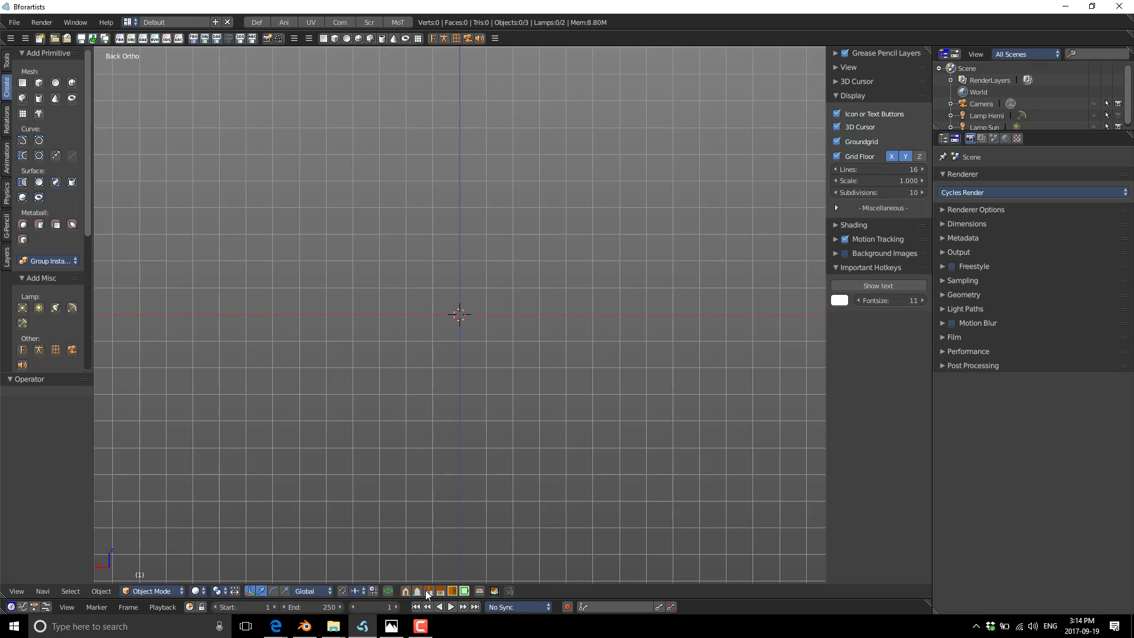
left_click(430, 590)
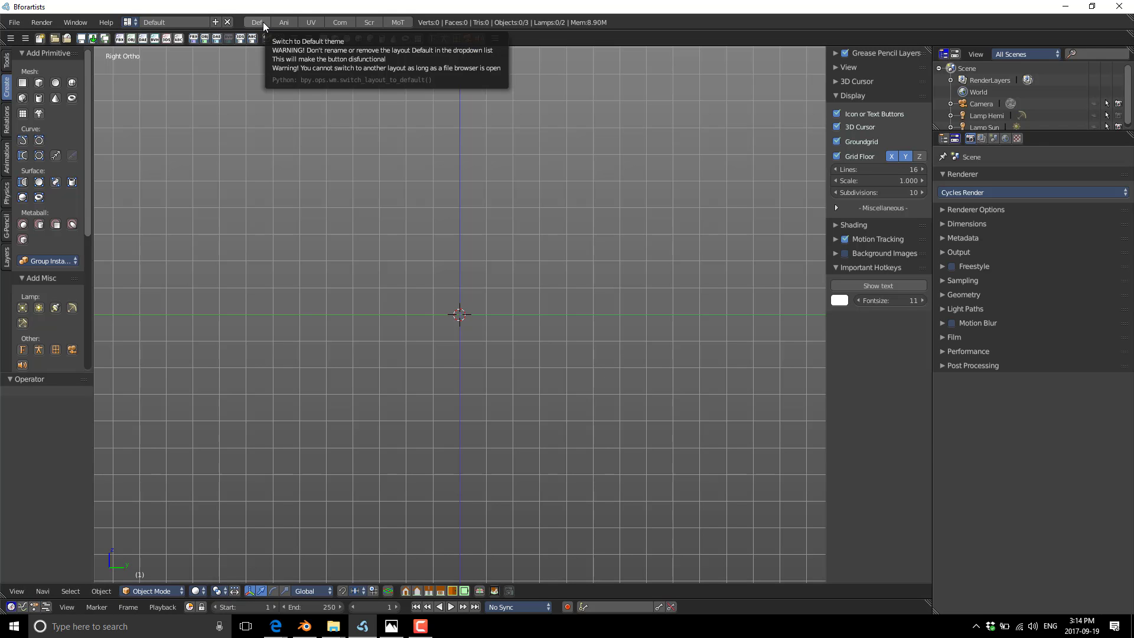
Try the Animation, UV Editing, Compositing and Scripting layouts, return to Default, and open the layout list
left_click(282, 22)
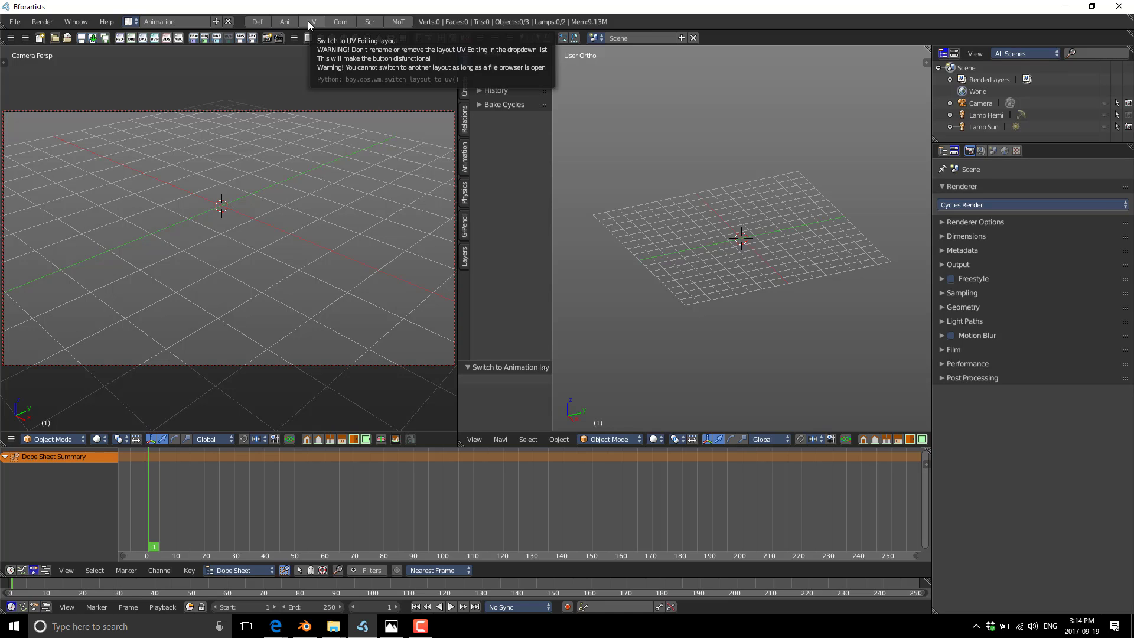
left_click(308, 23)
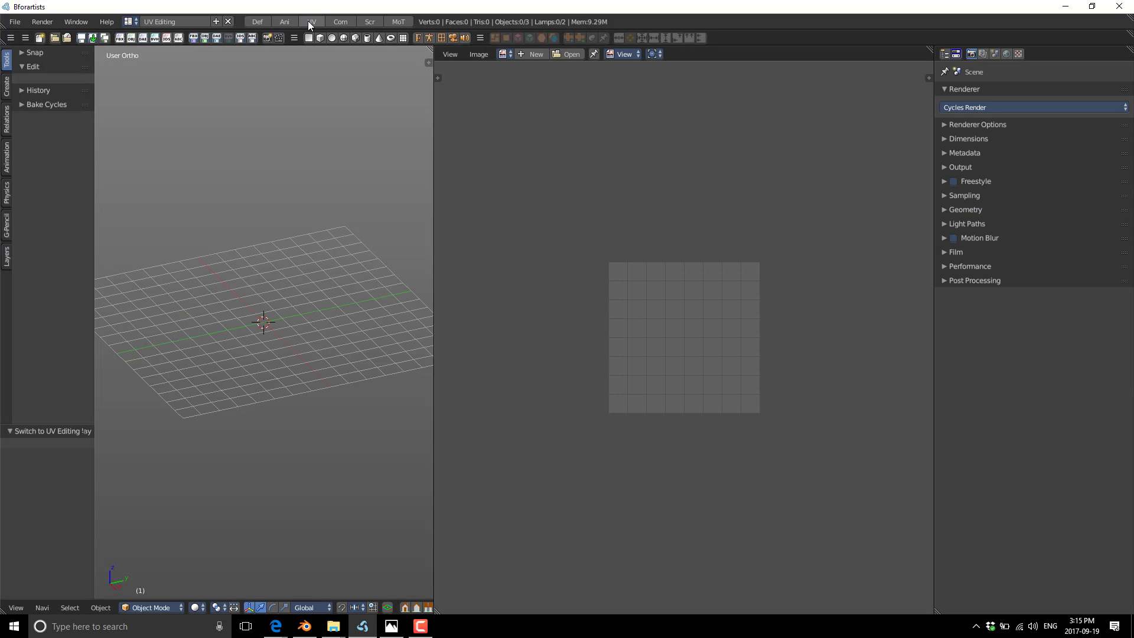
left_click(347, 24)
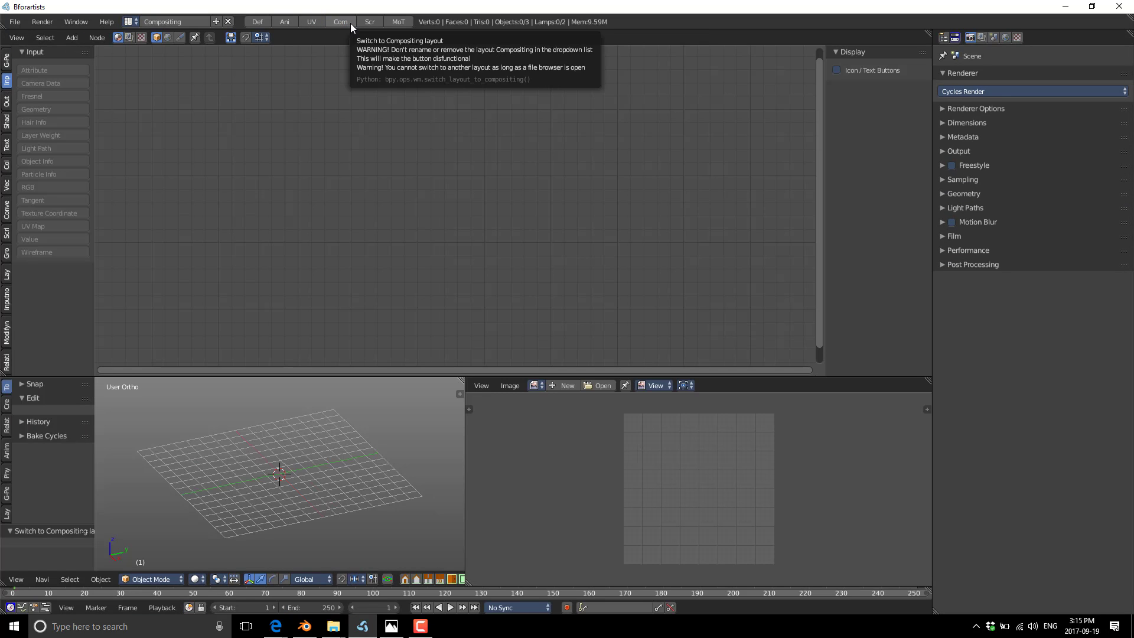
left_click(367, 22)
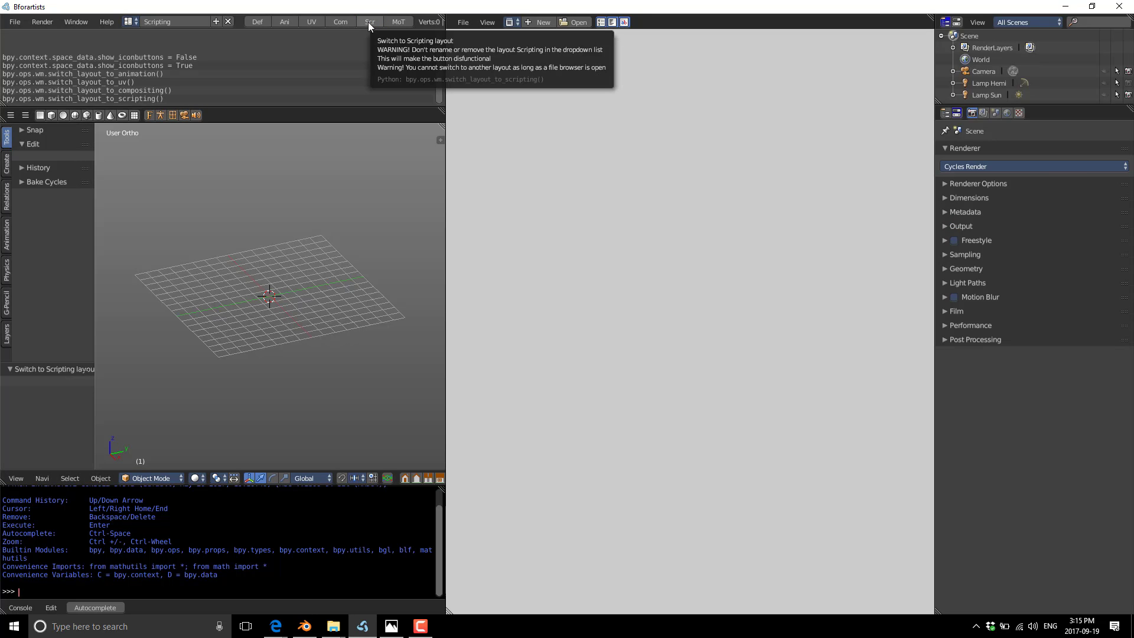
left_click(255, 22)
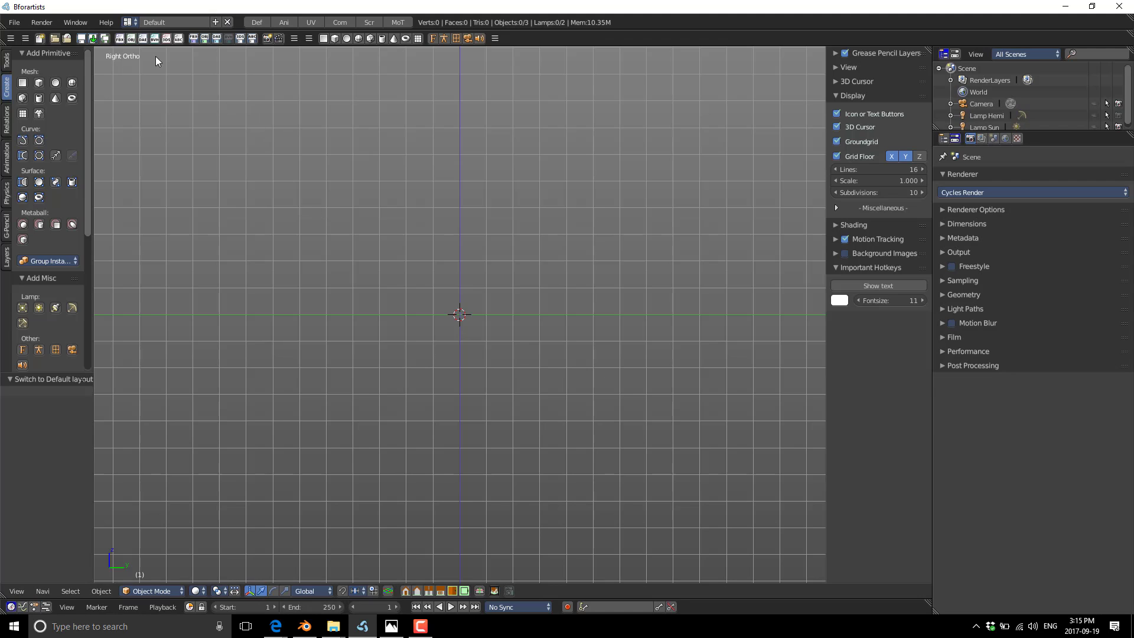
left_click(128, 22)
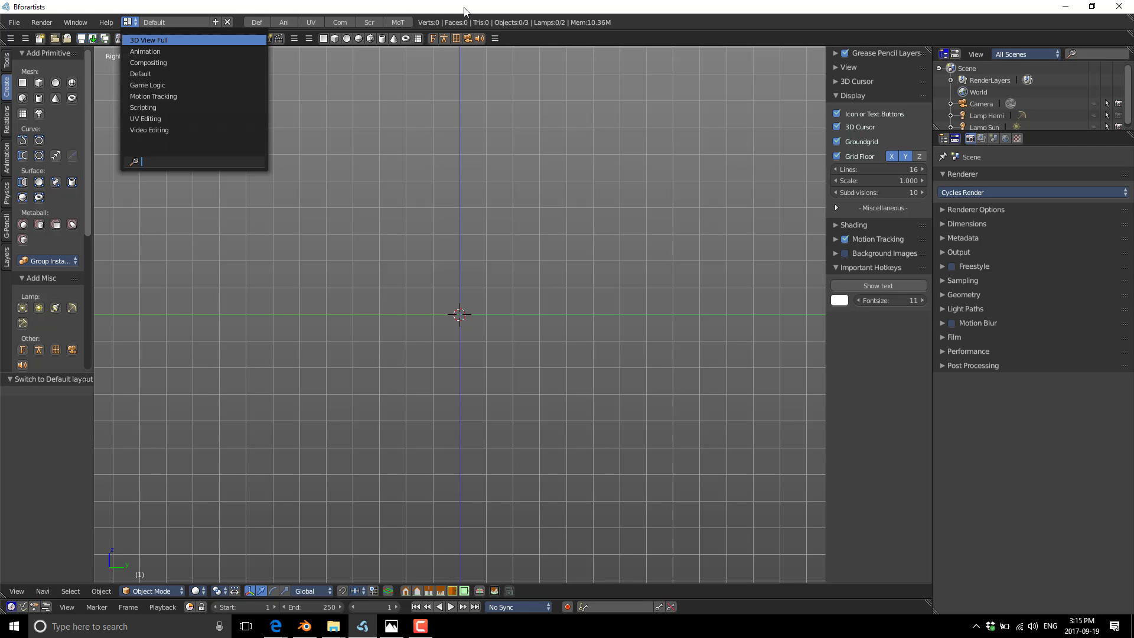
Dismiss the layout list and turn the 3D Cursor display off, on, and off again
left_click(422, 127)
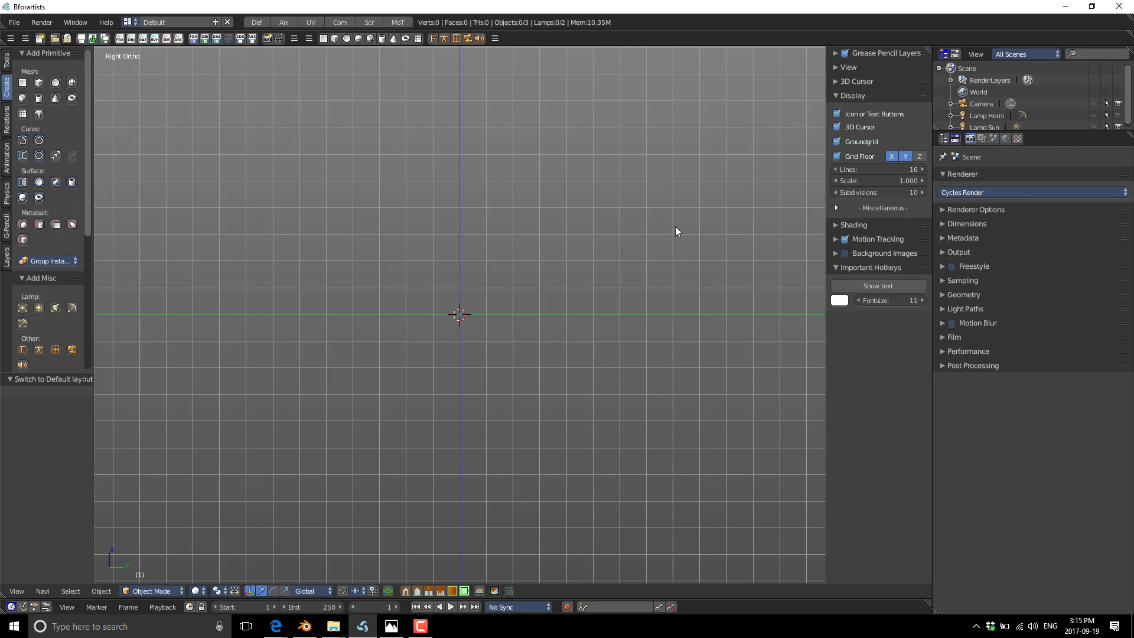
left_click(838, 125)
left_click(837, 127)
left_click(837, 128)
Add a UV sphere and move it along Y to about -0.908
left_click(348, 39)
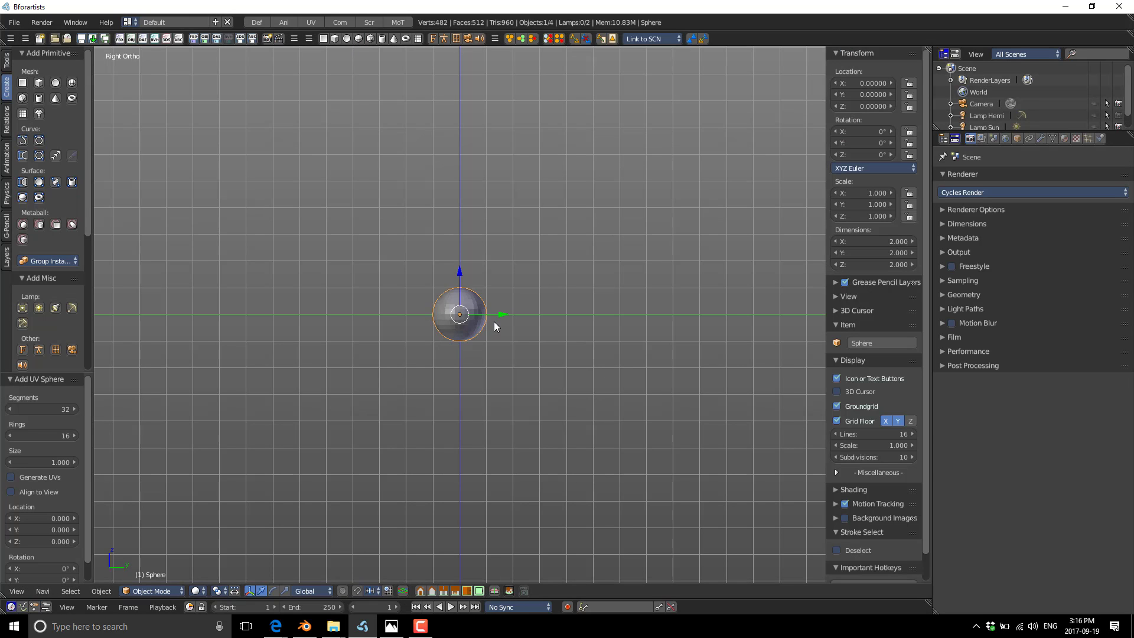
left_click_drag(502, 315, 478, 286)
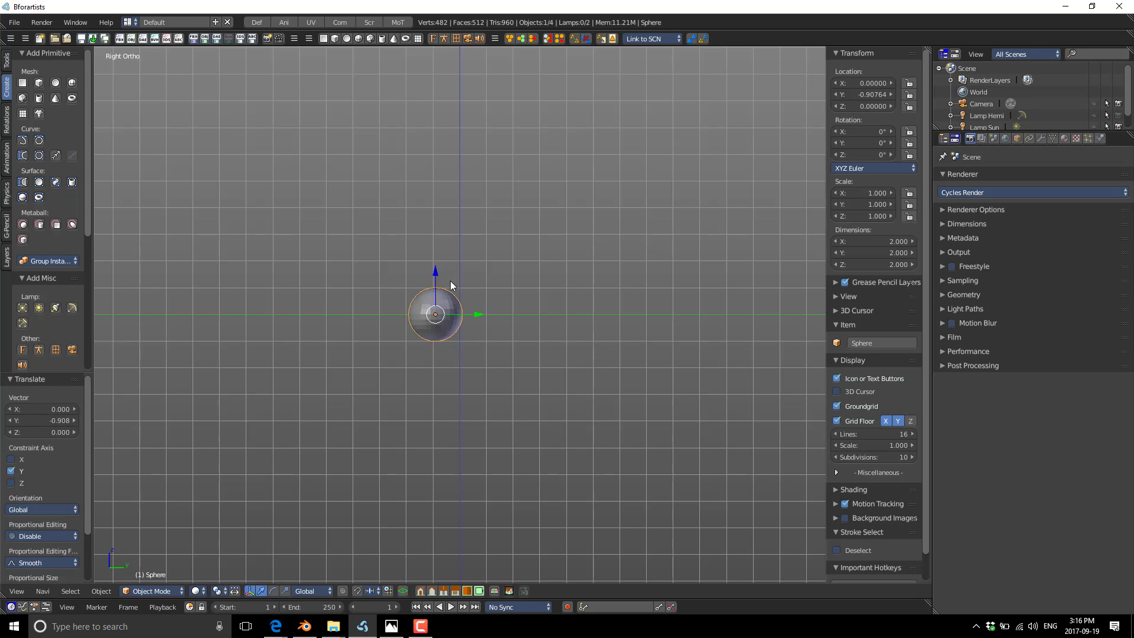
left_click(427, 312)
scroll(867, 332, "down", 1)
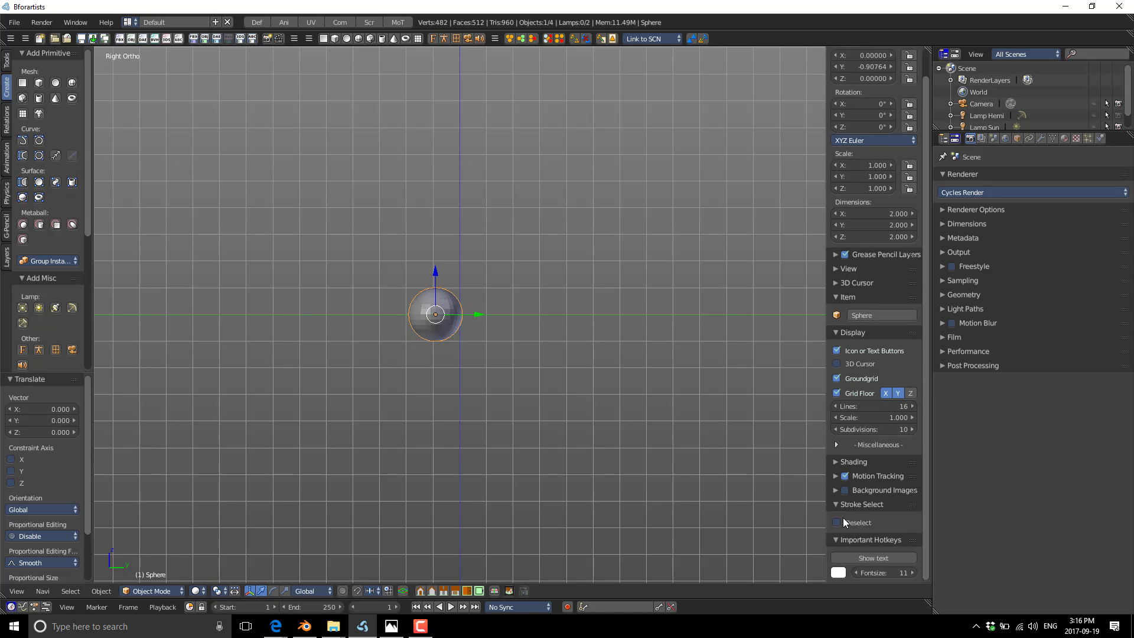
In the sidebar, expand Shading, collapse the Item panel, and expand Display's Miscellaneous options
left_click(835, 465)
scroll(835, 467, "down", 2)
scroll(834, 467, "down", 1)
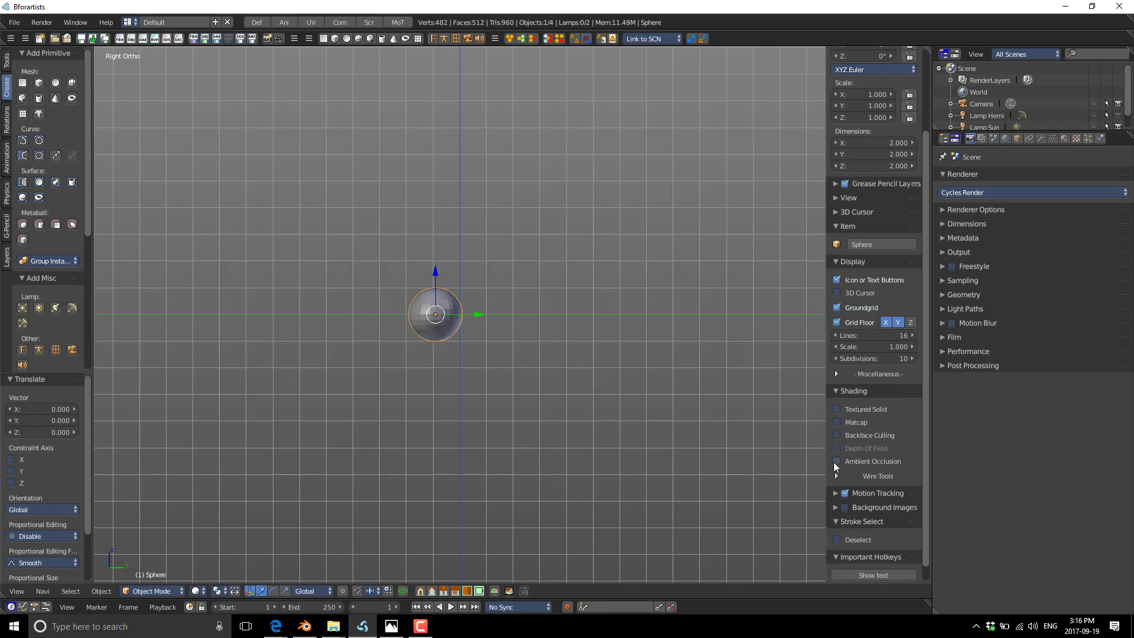
scroll(834, 482, "down", 1)
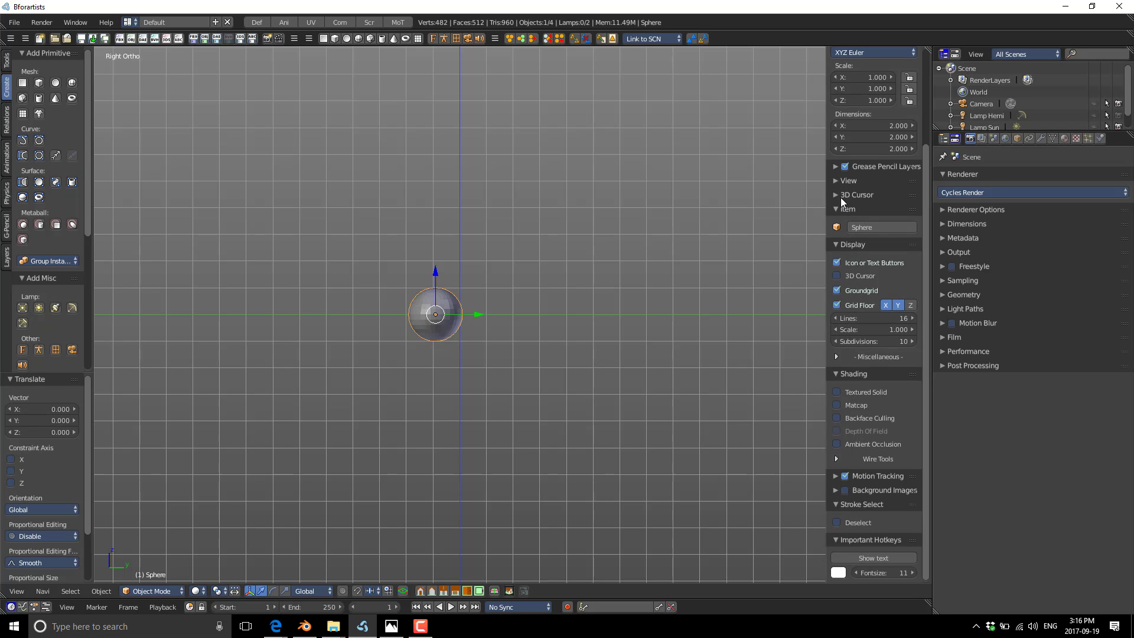
left_click(837, 182)
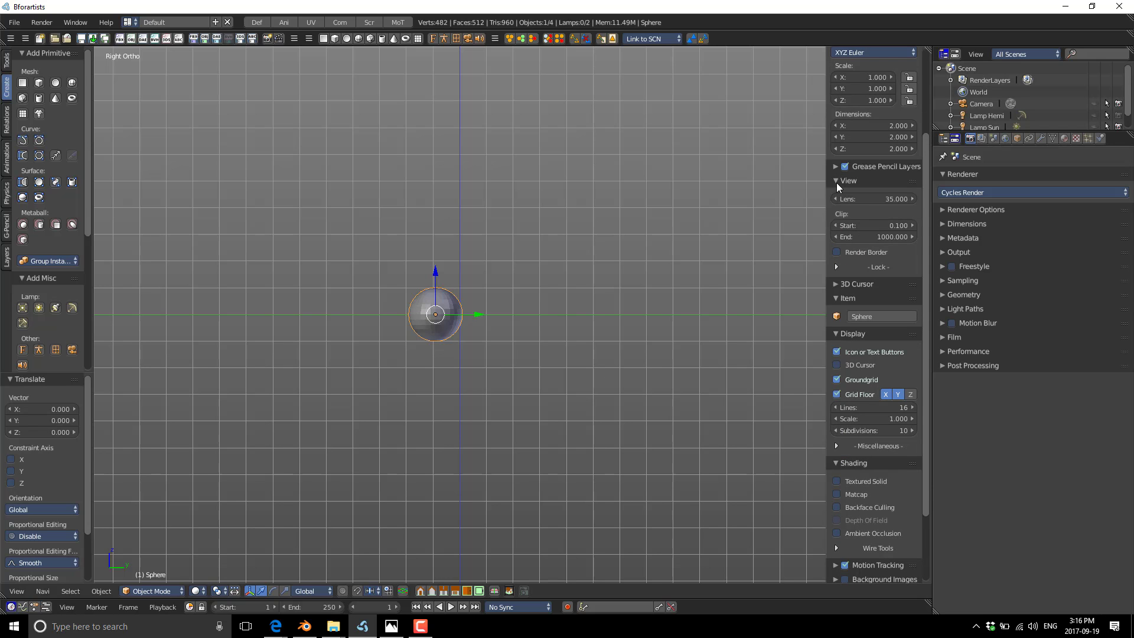
left_click(836, 181)
left_click(834, 209)
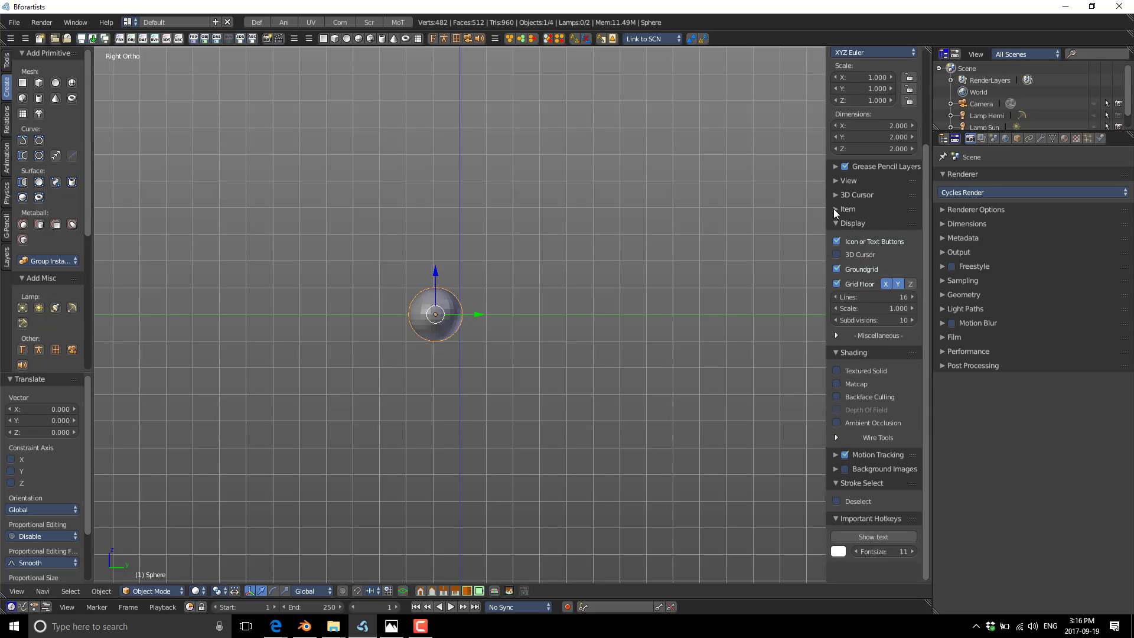
left_click(837, 335)
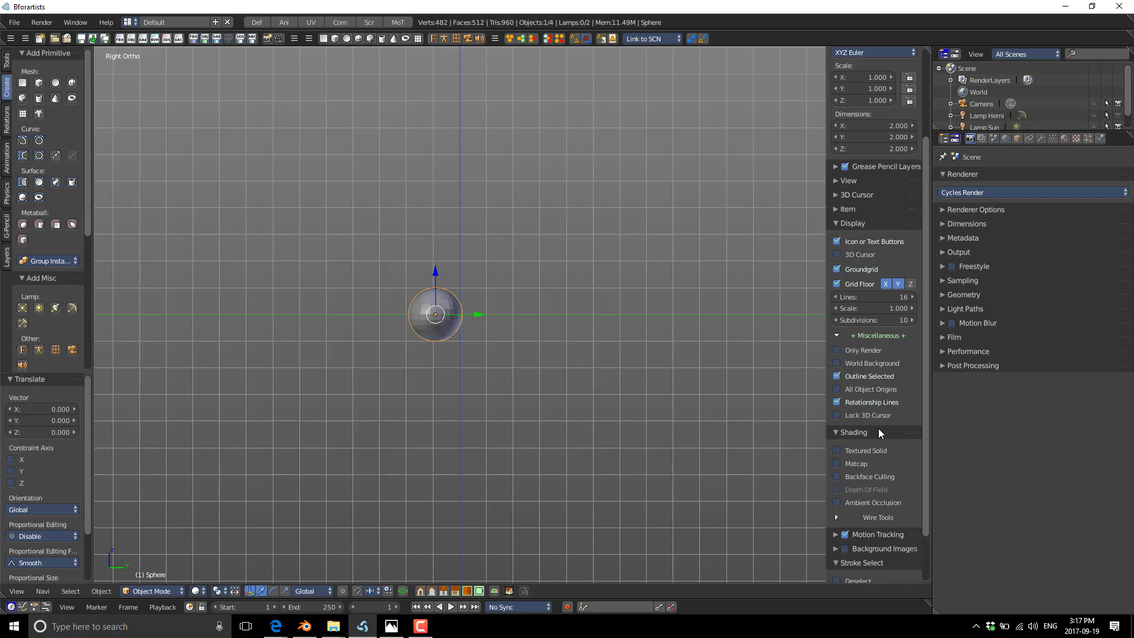
scroll(877, 428, "down", 4)
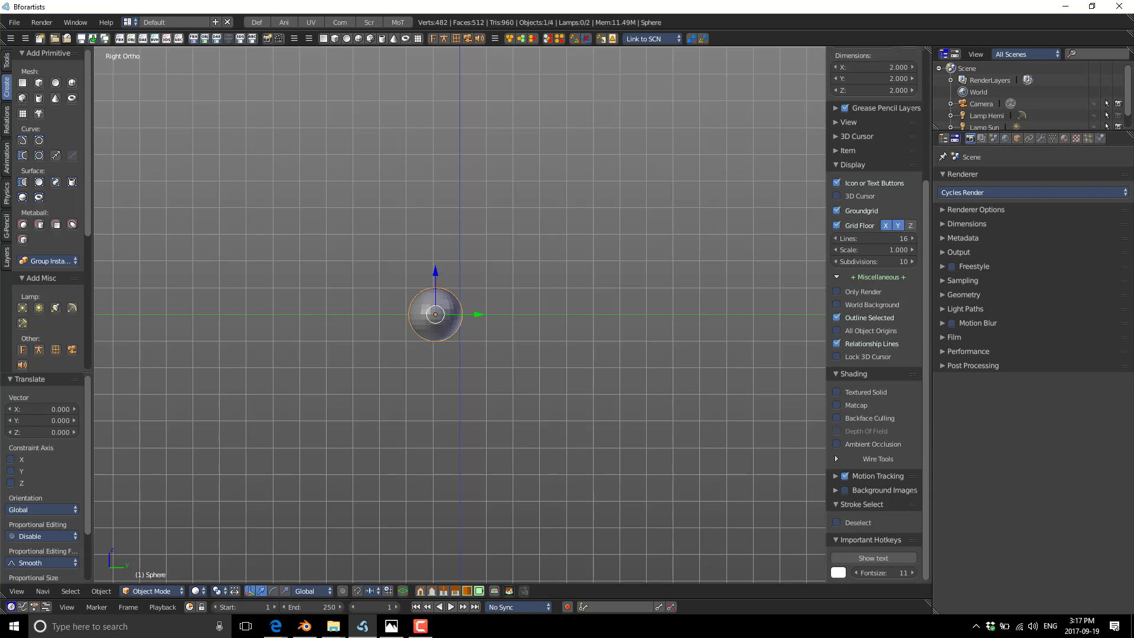
Put the sphere in Edit Mode, zoom in, and select one vertex on its right edge
key("Tab")
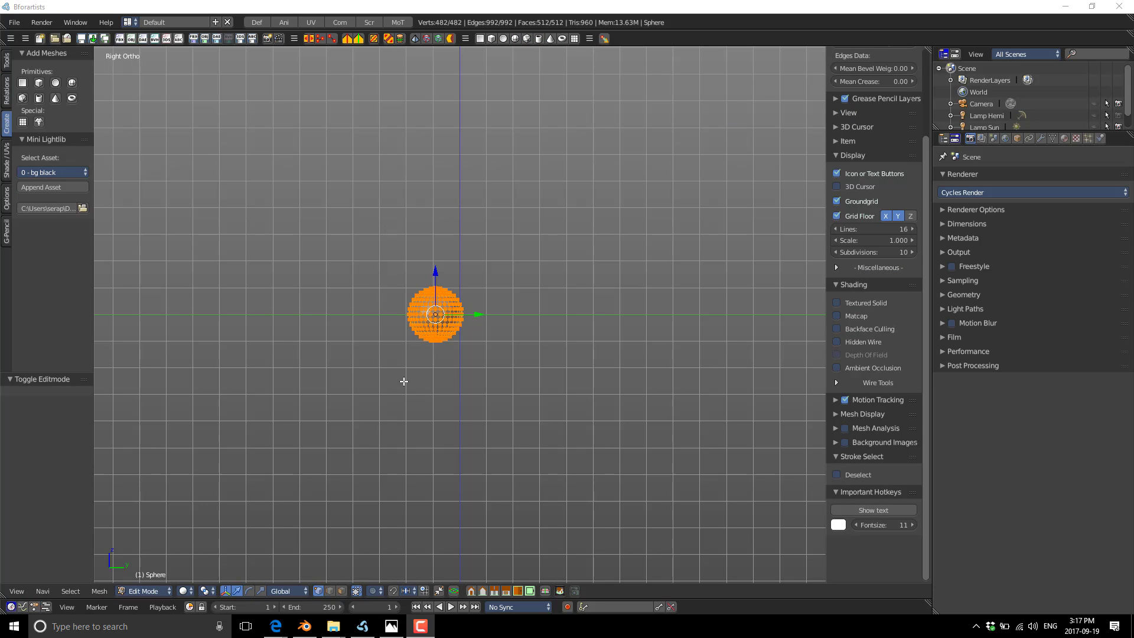
scroll(339, 344, "up", 8)
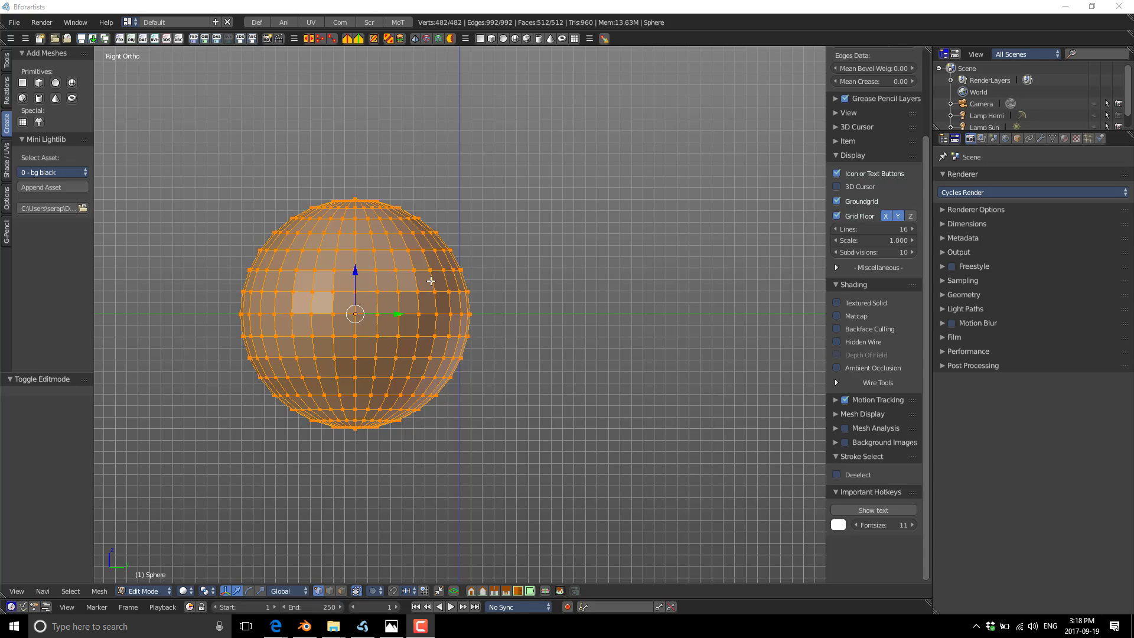
right_click(464, 269)
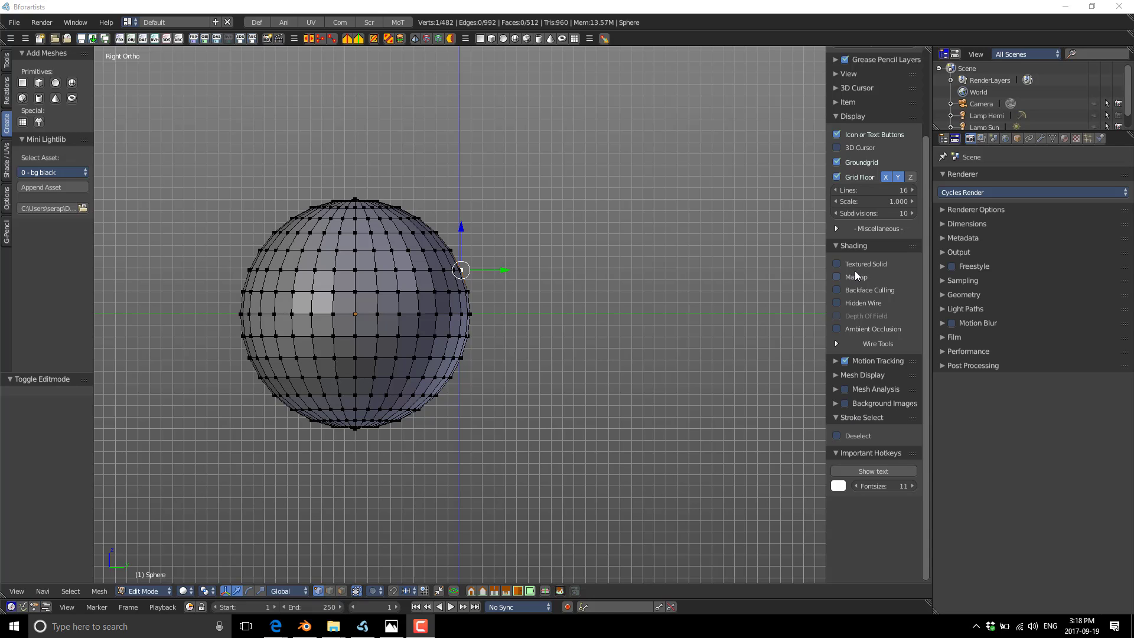
Expand Wire Tools, then test-move the selected vertex into a spike and undo it
left_click(837, 344)
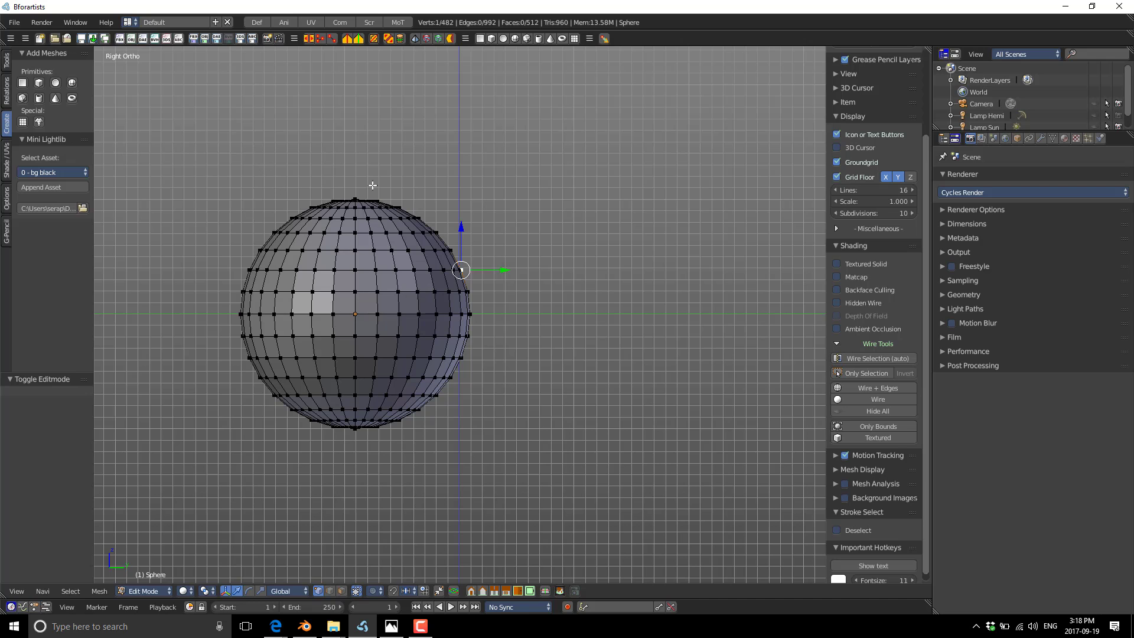
key("g")
left_click(759, 576)
key("ctrl+z")
Orbit to an angled view, display the sphere as a wireframe, and collapse Shading
middle_click_drag(273, 203, 370, 226)
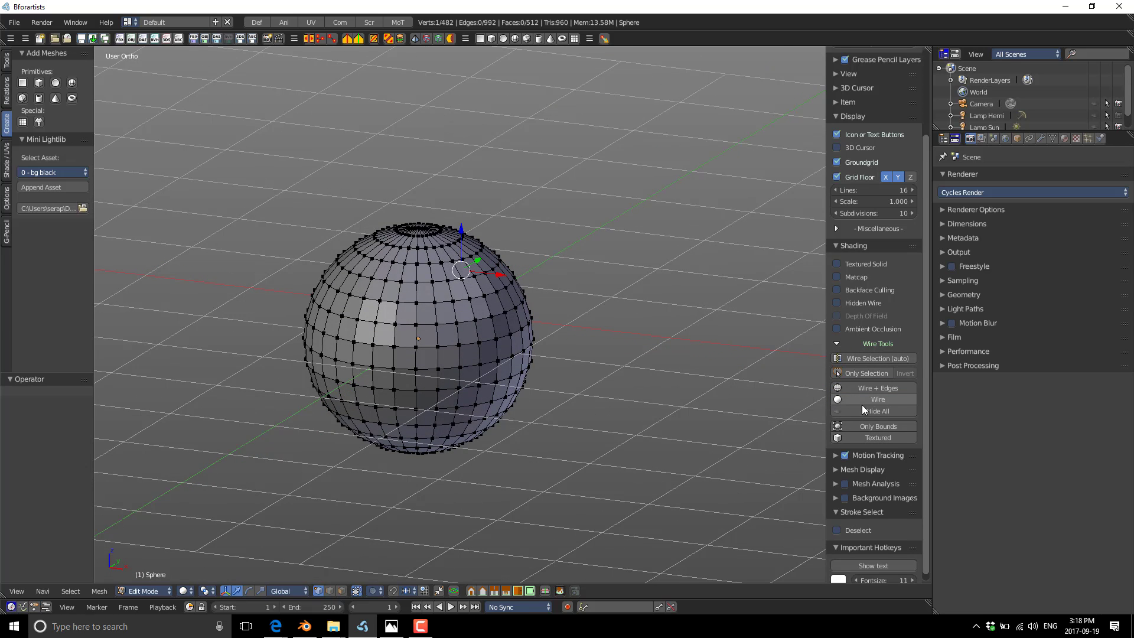
left_click(867, 425)
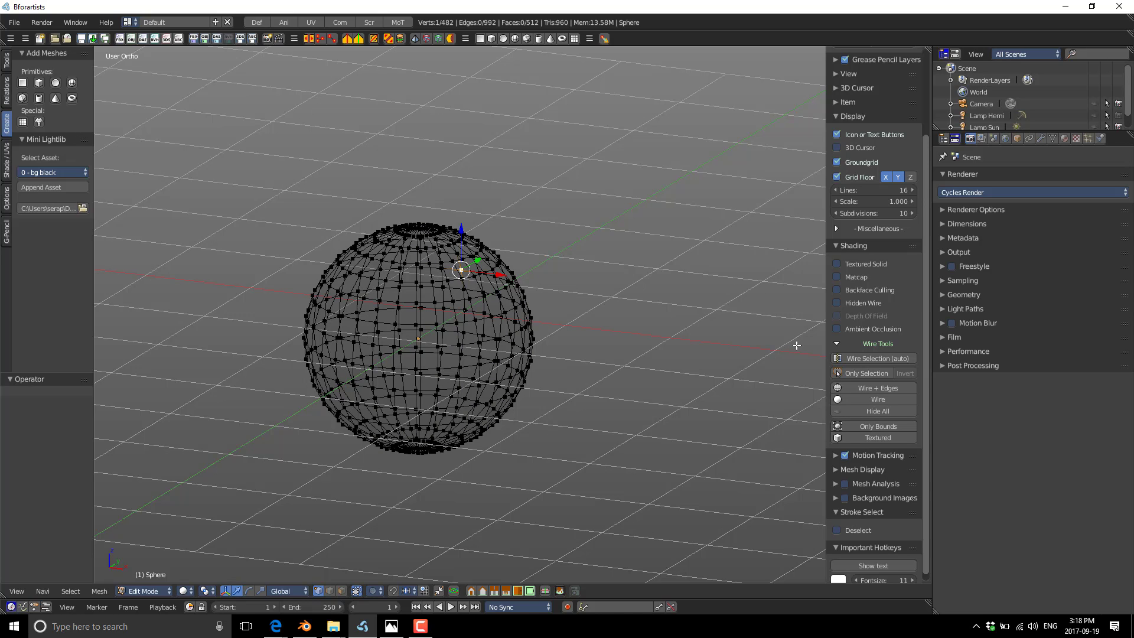
left_click(837, 248)
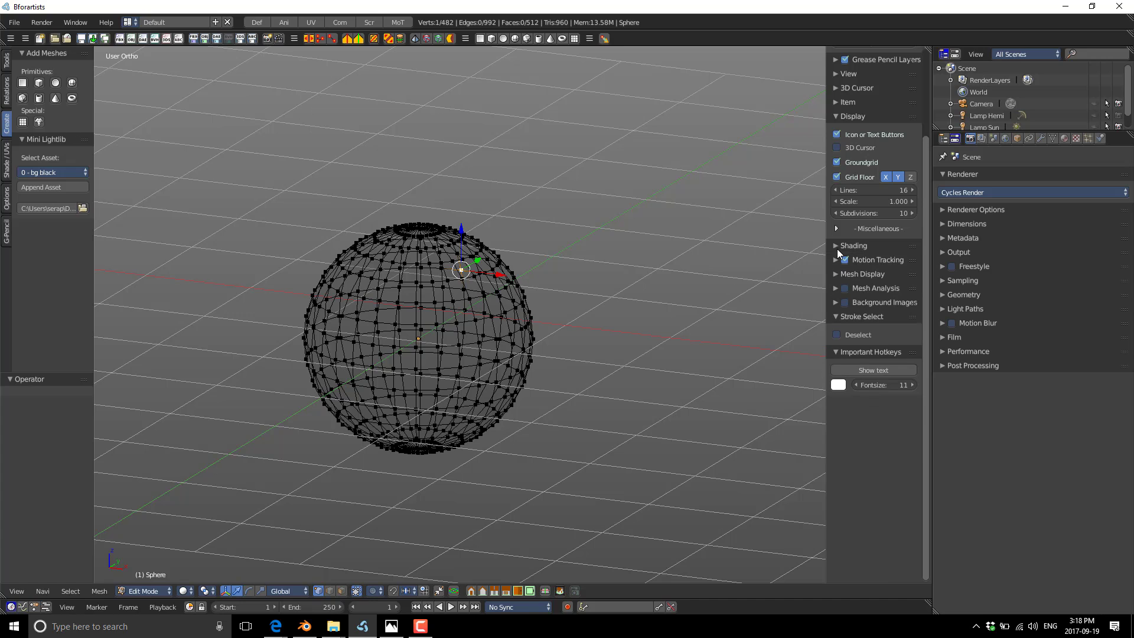
Overlay the Important Hotkeys text in the viewport and raise its font size to 16
left_click(863, 370)
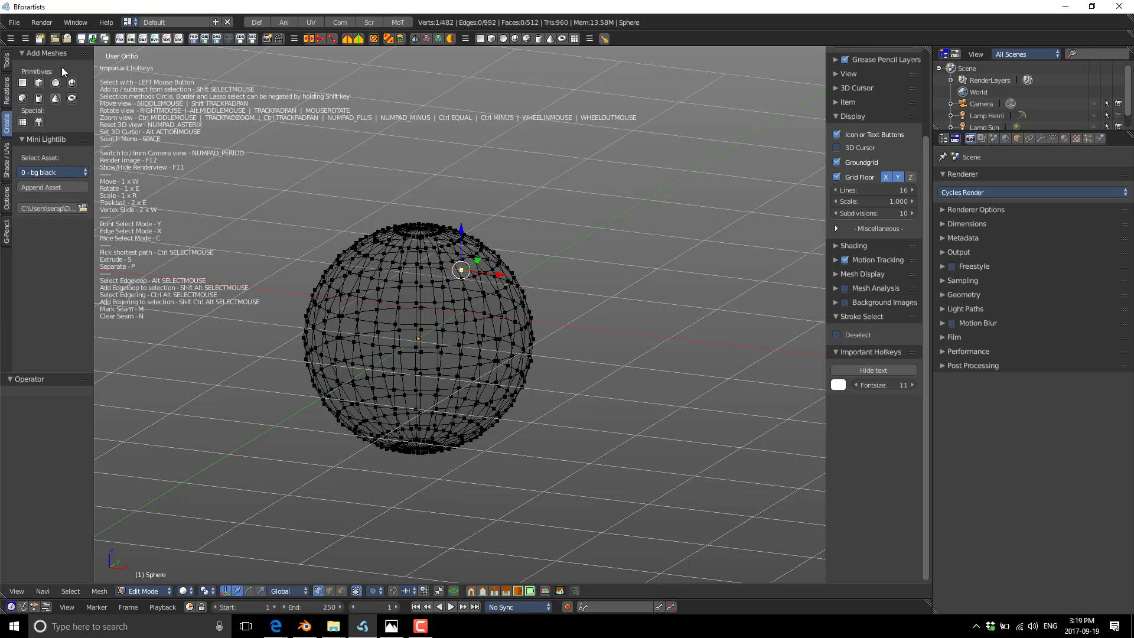
left_click(912, 385)
left_click(911, 385)
left_click(912, 385)
left_click(912, 386)
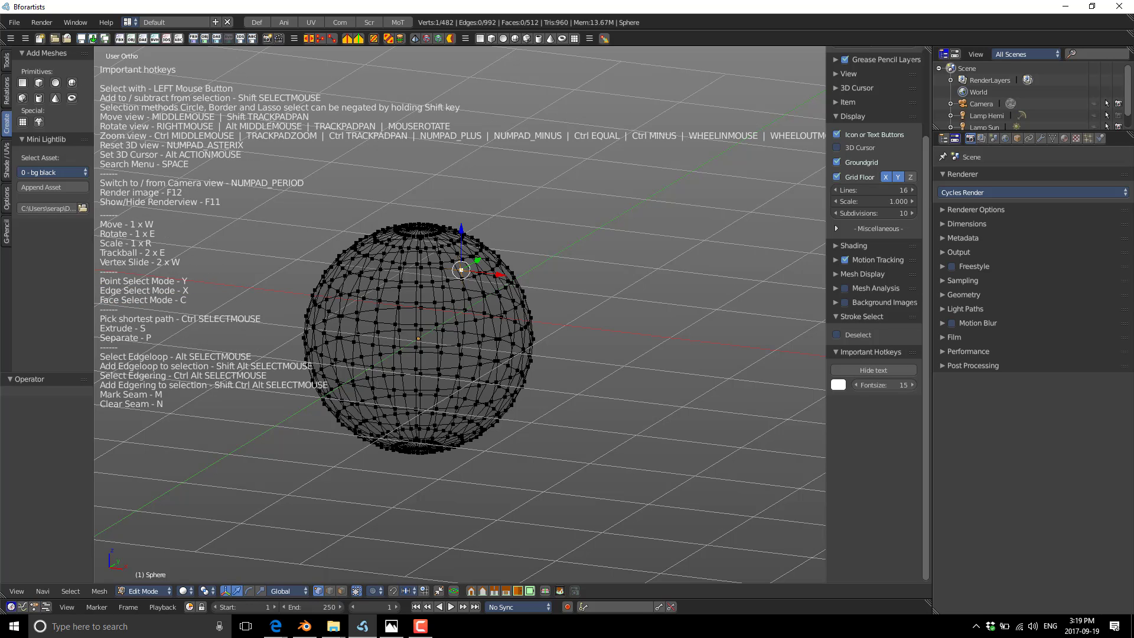
left_click(912, 385)
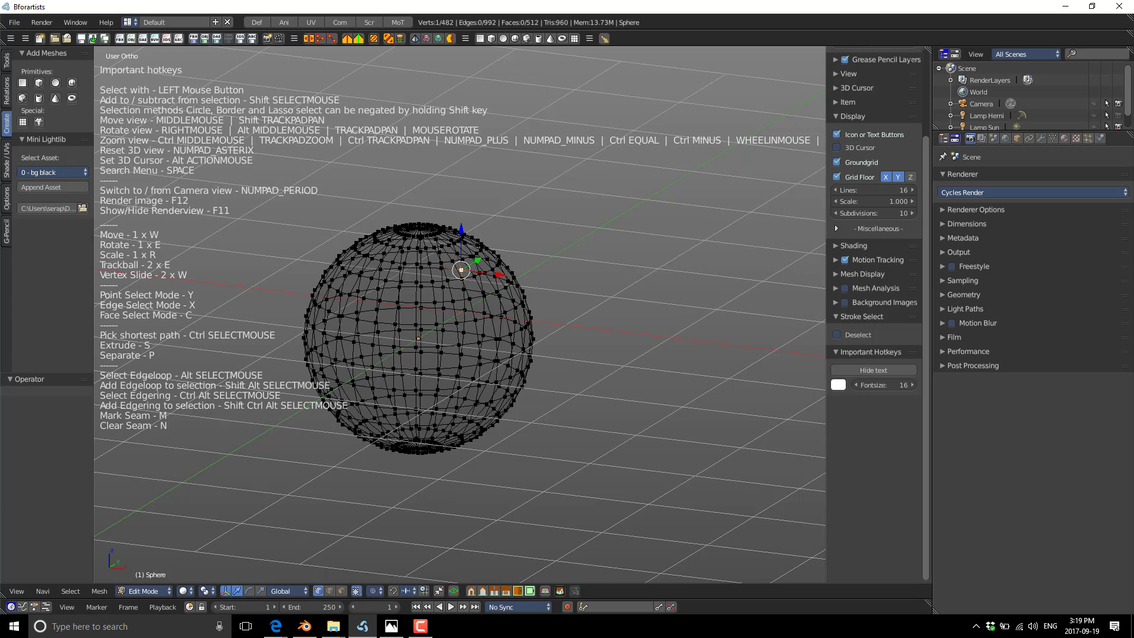
key("F10")
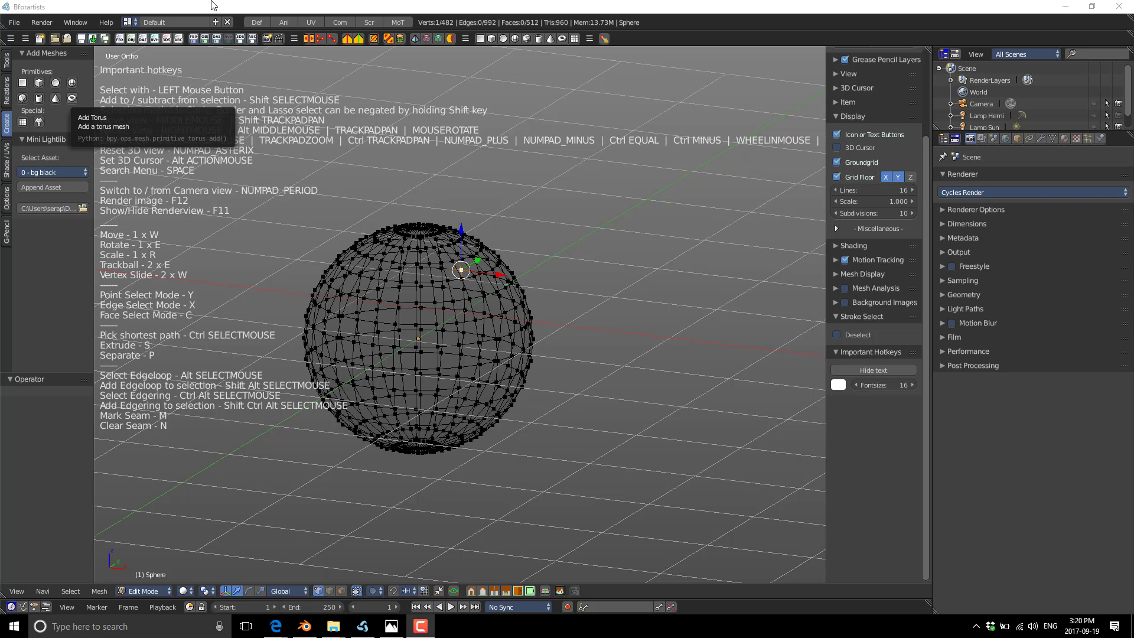
Open the online Bforartists manual from Help and go to its Interface section
left_click(110, 21)
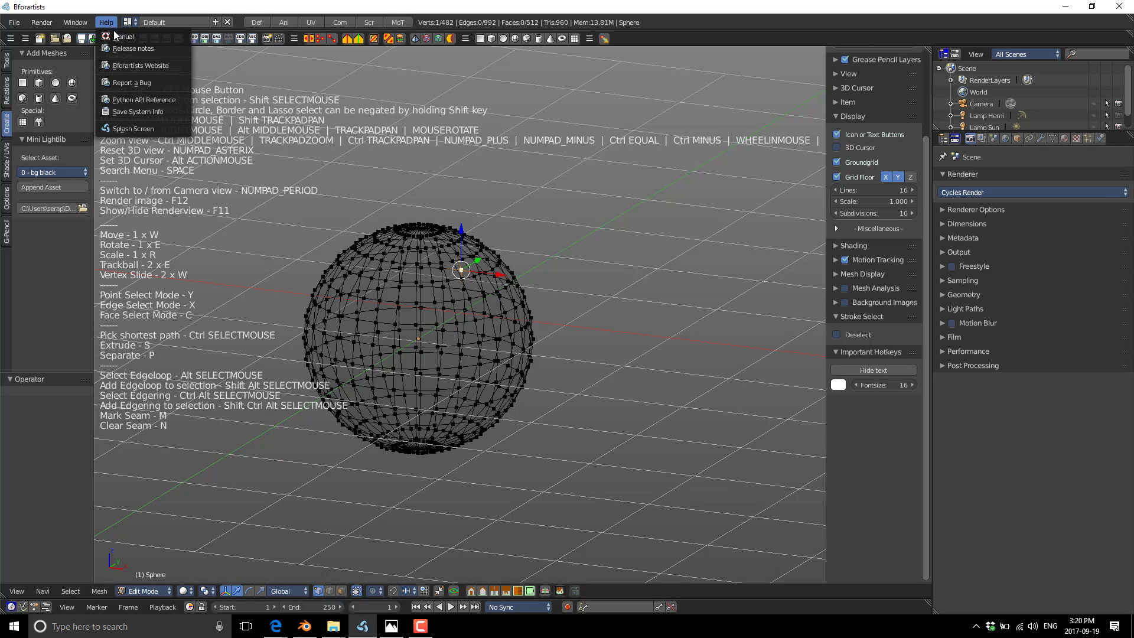
left_click(116, 34)
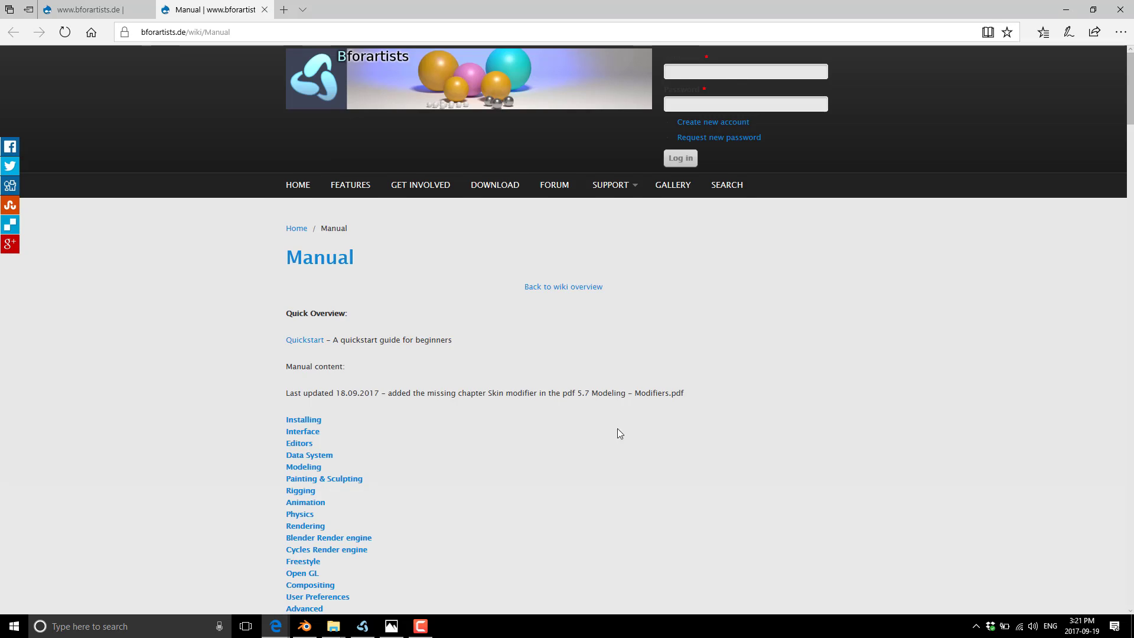
scroll(626, 434, "down", 2)
scroll(359, 350, "down", 2)
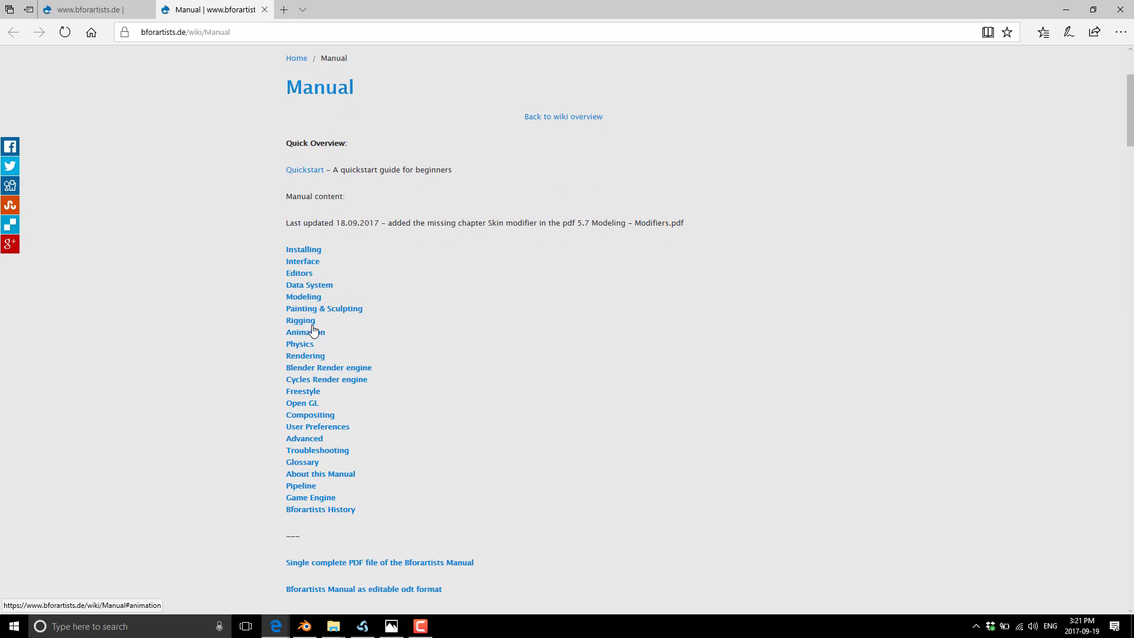
left_click(303, 261)
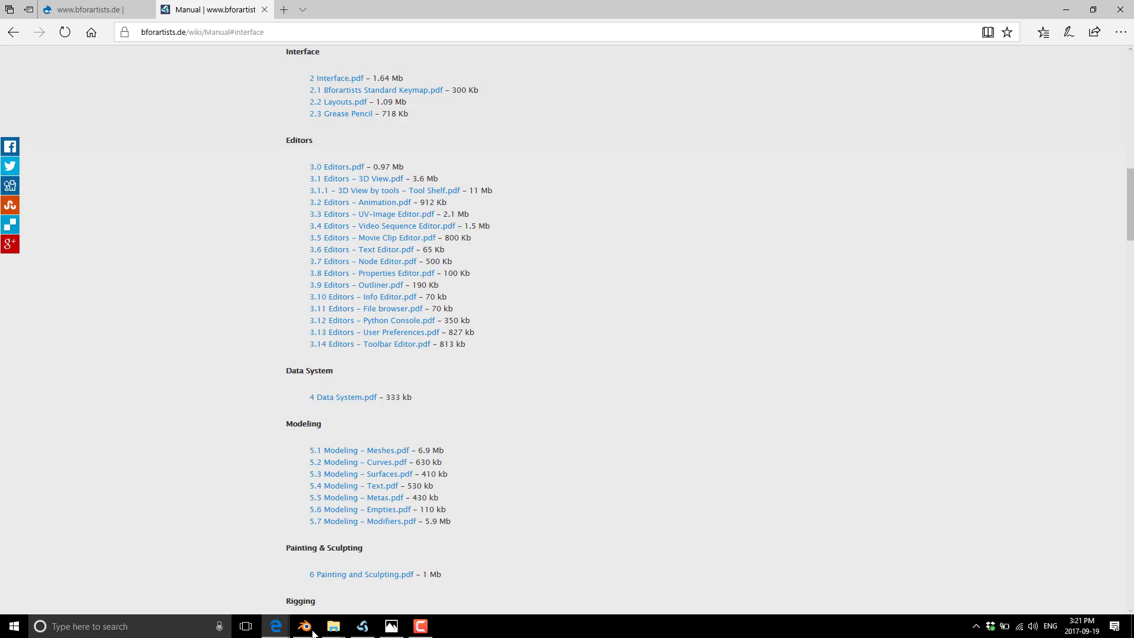
Leave Bforartists and bring the stock Blender 2.79 window to the front
key("alt+Tab")
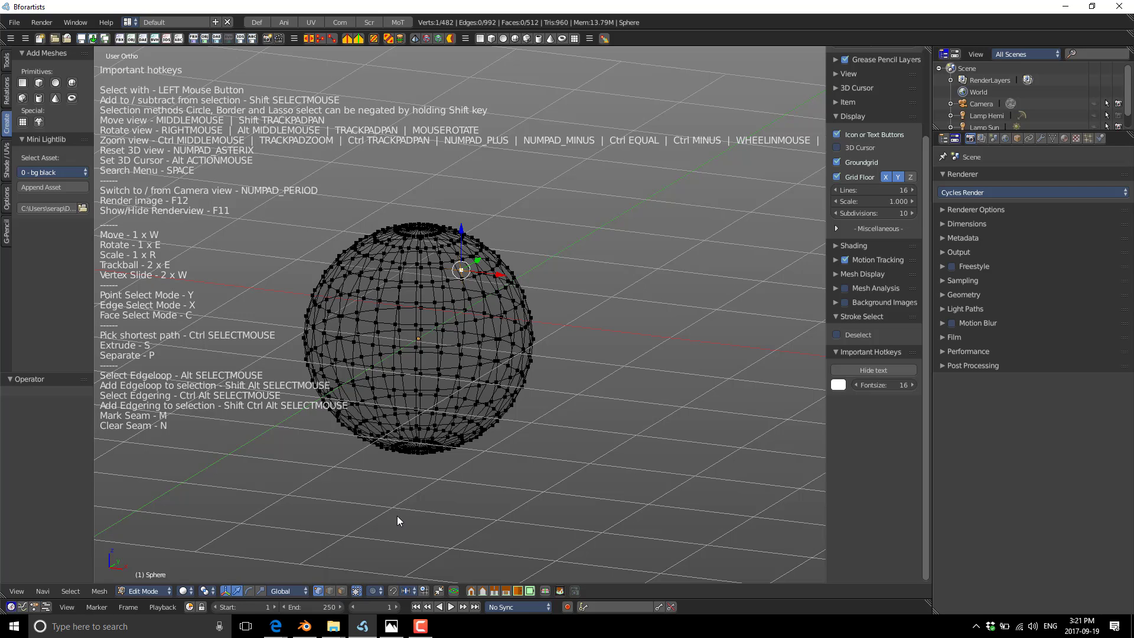
left_click(303, 626)
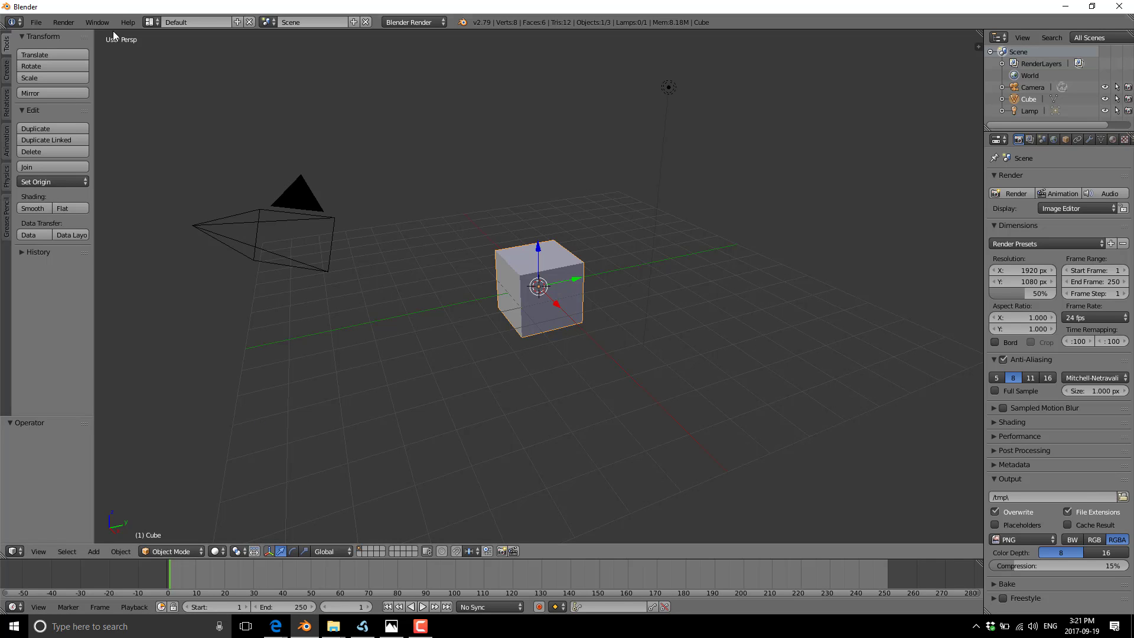
View the Blender 2.79 splash screen, keep the Blender interaction preset, and dismiss it
left_click(128, 22)
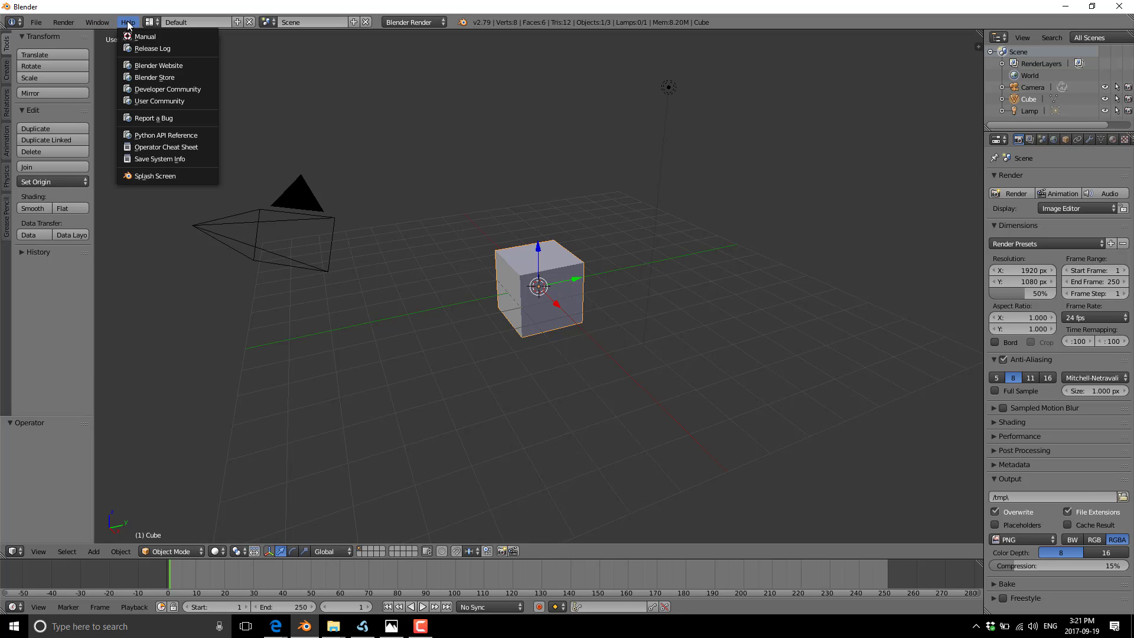
left_click(152, 173)
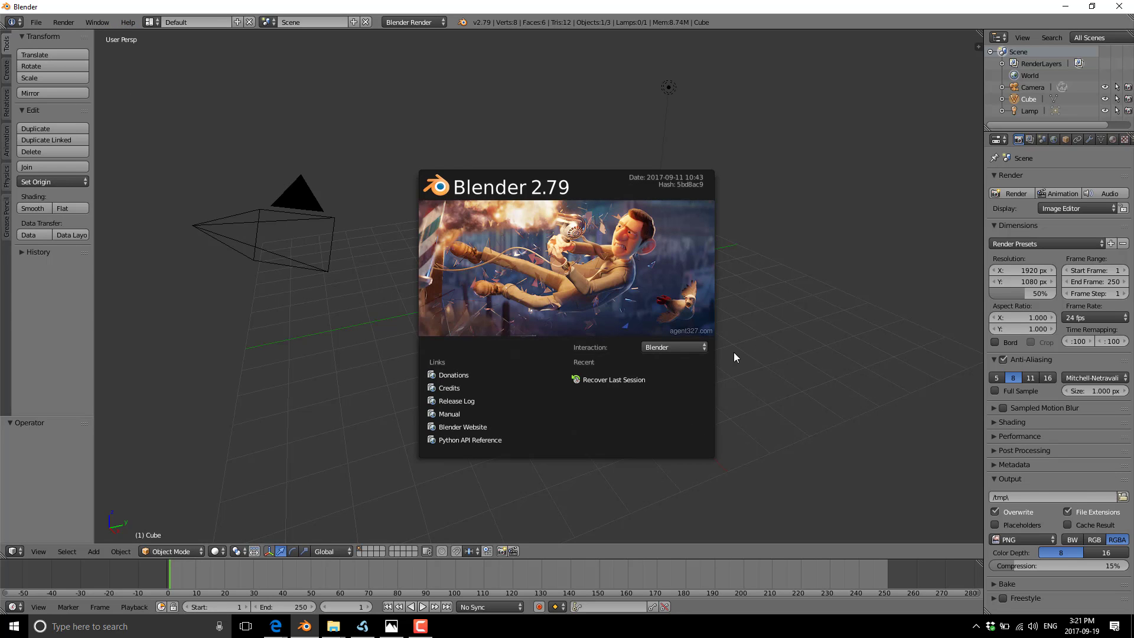
left_click(705, 348)
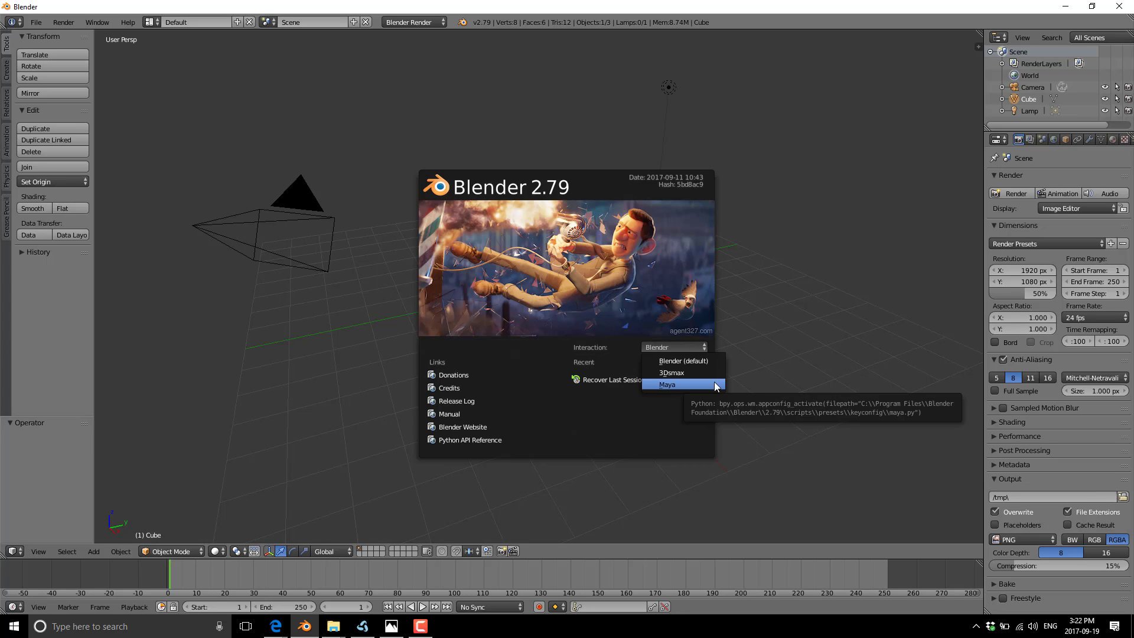
left_click(668, 361)
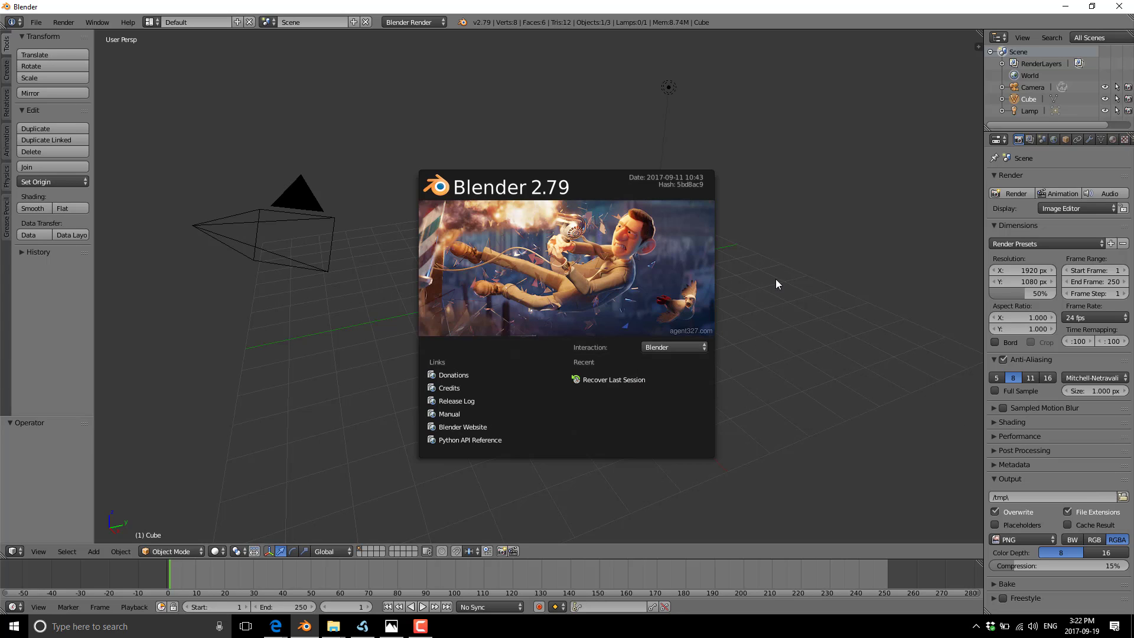
left_click(658, 222)
In User Preferences > Input, enable Emulate Numpad, keeping Turntable orbit and Dolly zoom
left_click(36, 22)
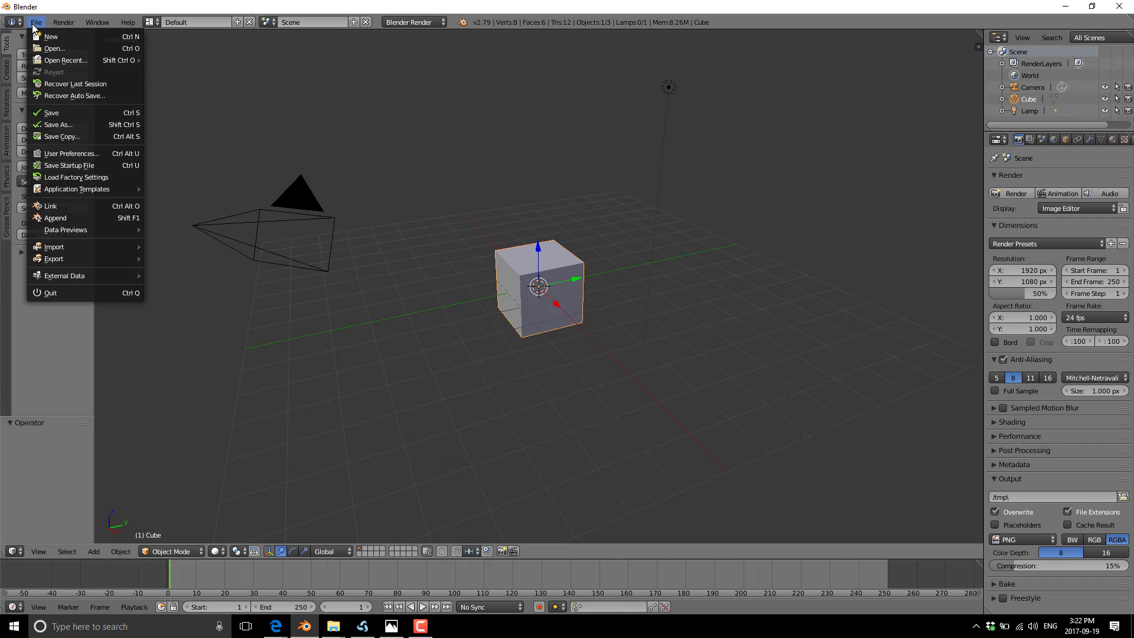
left_click(68, 154)
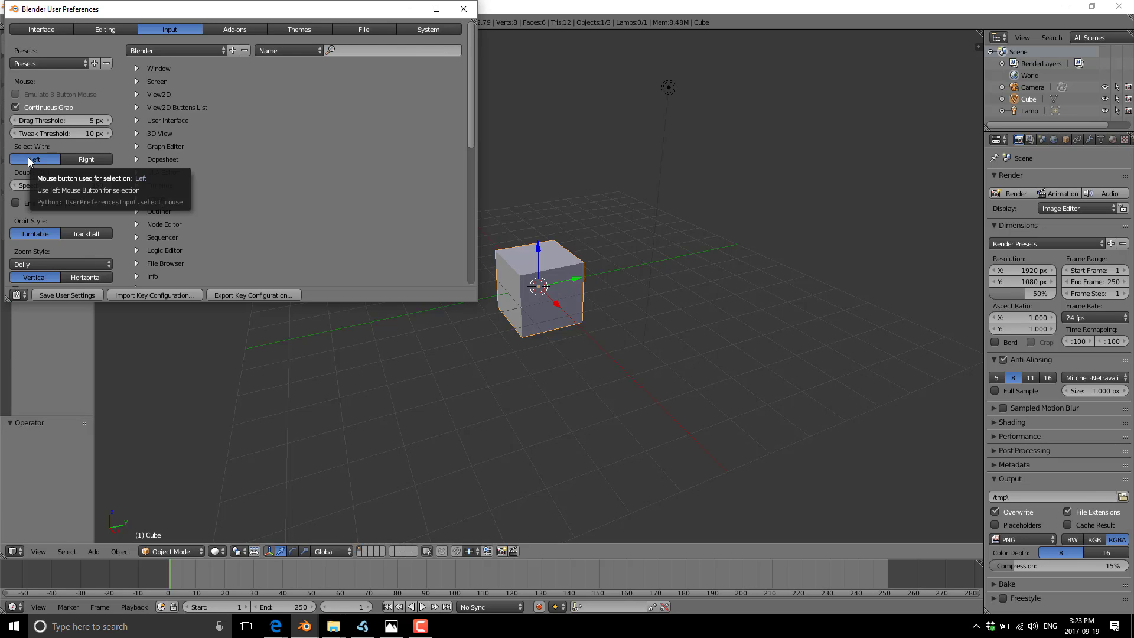
left_click(19, 207)
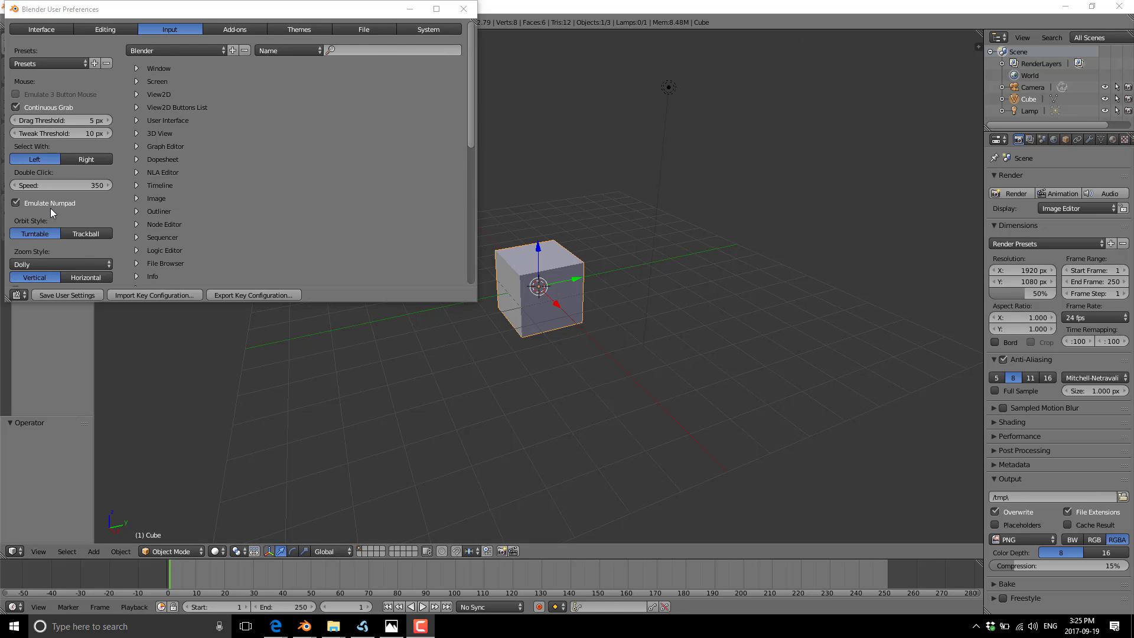
scroll(51, 208, "down", 1)
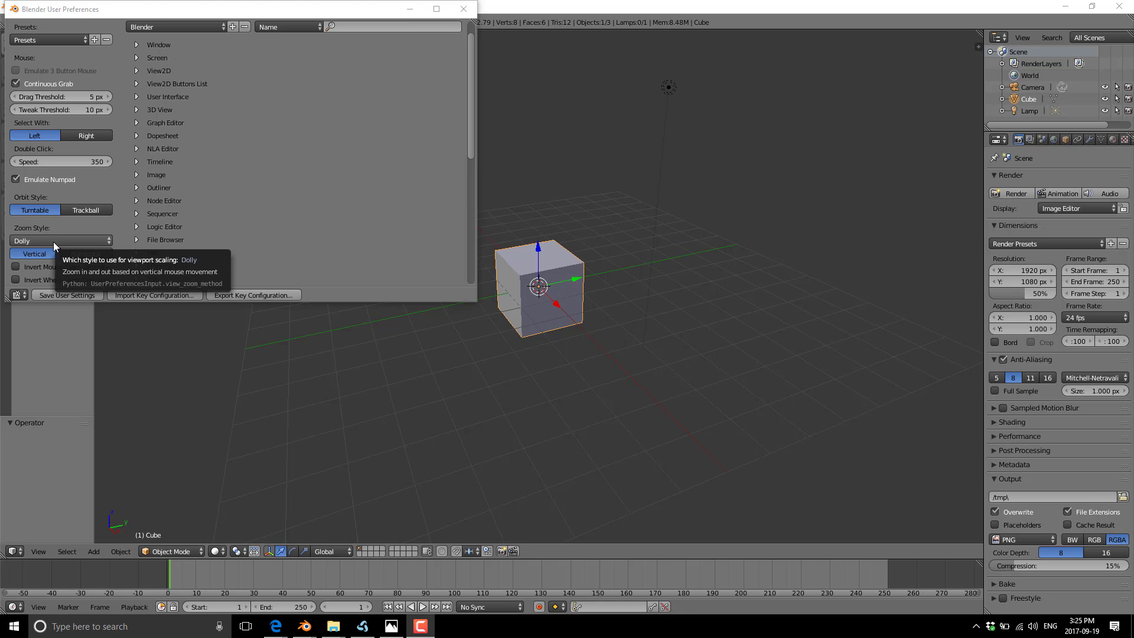
Orbit the 3D view around the default cube
middle_click_drag(586, 226, 483, 231)
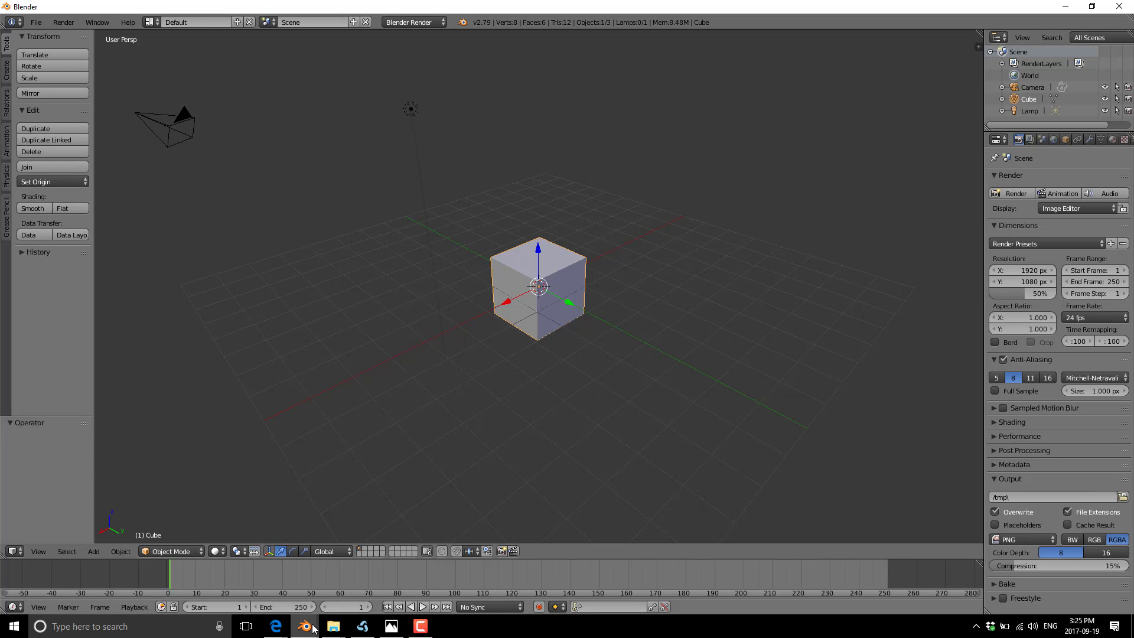
Look through the Input preferences again, then switch to the Bforartists window
mouse_move(313, 626)
left_click(346, 582)
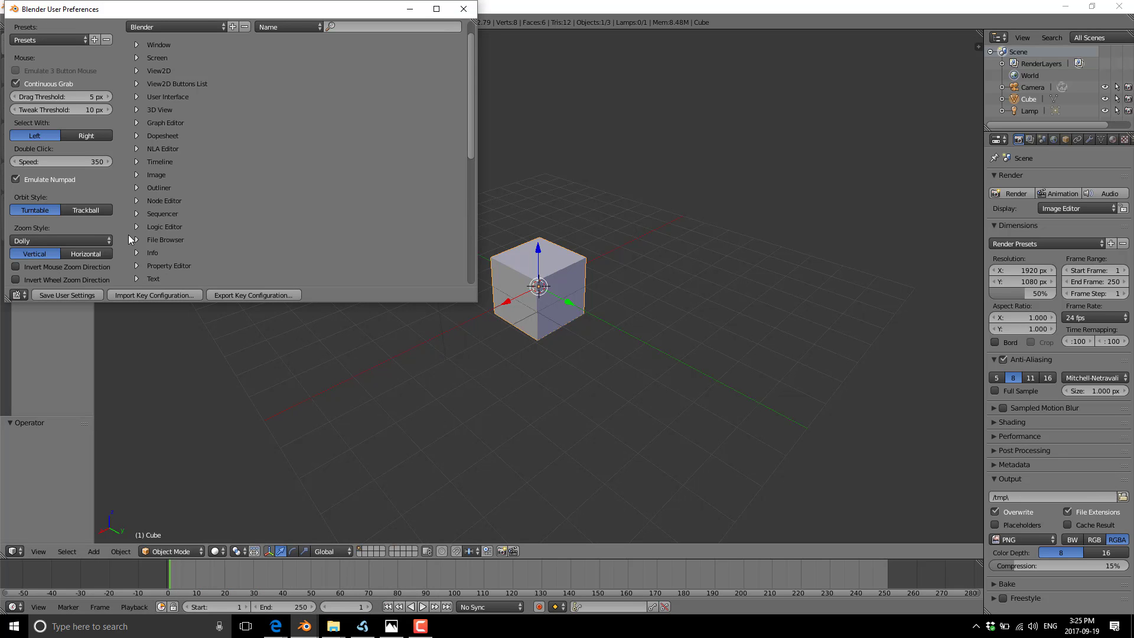
scroll(94, 233, "down", 2)
scroll(28, 203, "down", 3)
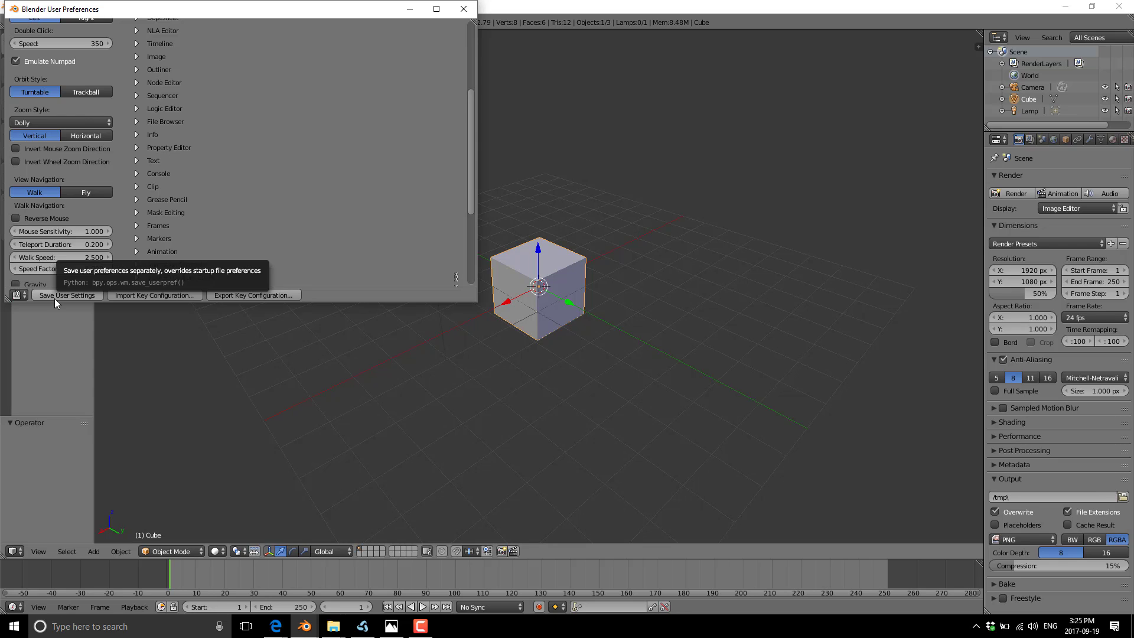
scroll(179, 146, "up", 6)
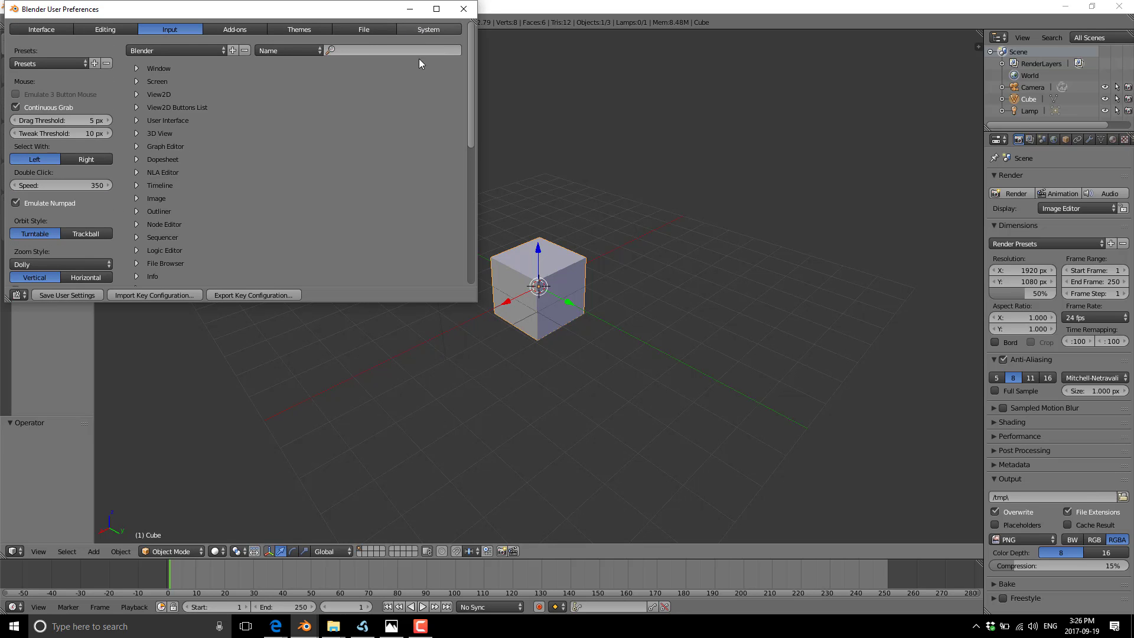
left_click(363, 626)
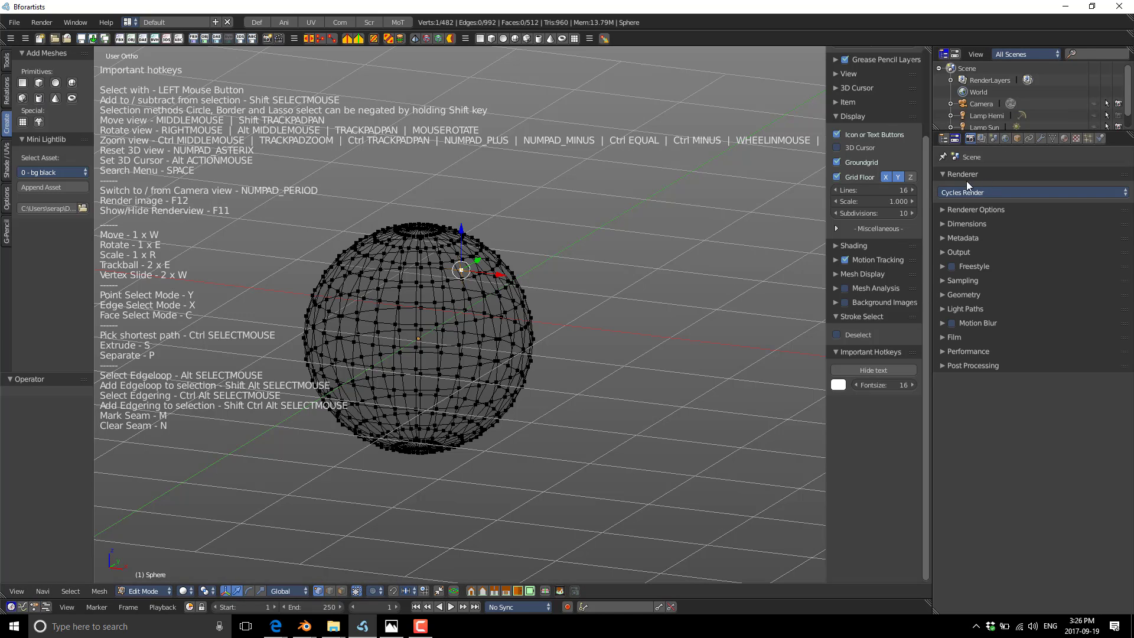
Bring Blender's main window, then its User Preferences window, back in front
mouse_move(304, 626)
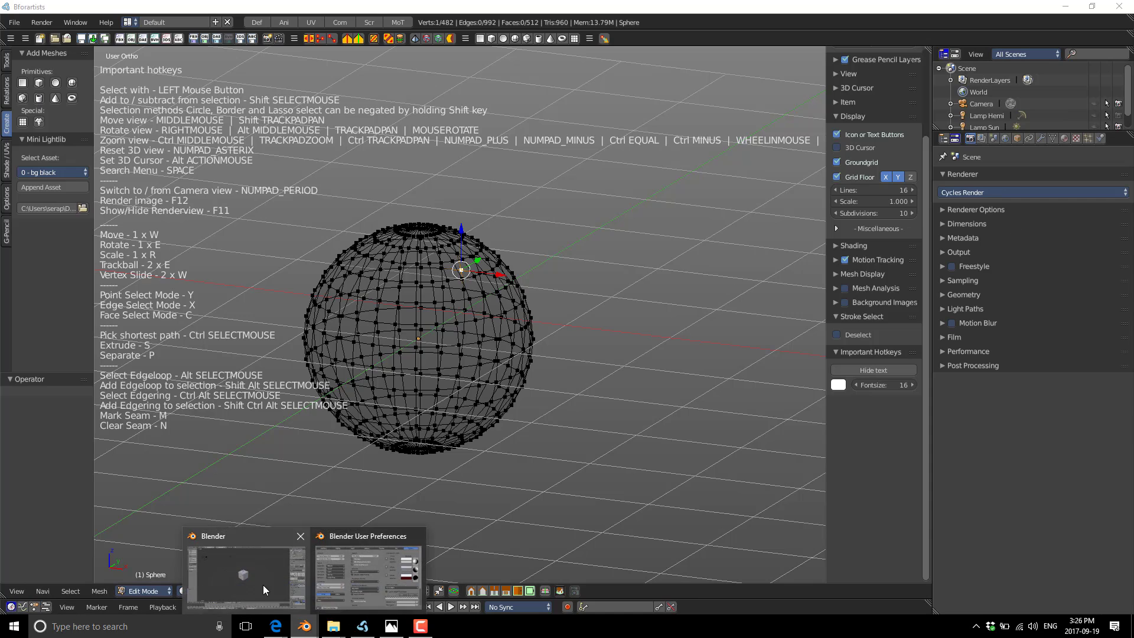
left_click(264, 585)
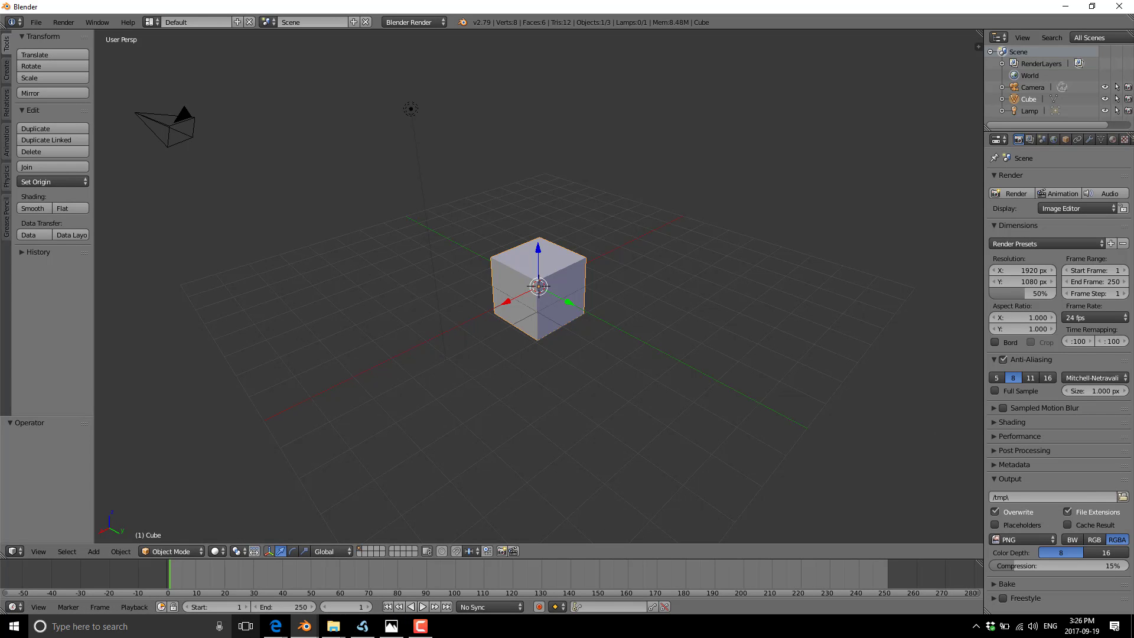
mouse_move(301, 627)
left_click(342, 602)
Look through the Input, File and System preference pages
left_click(170, 28)
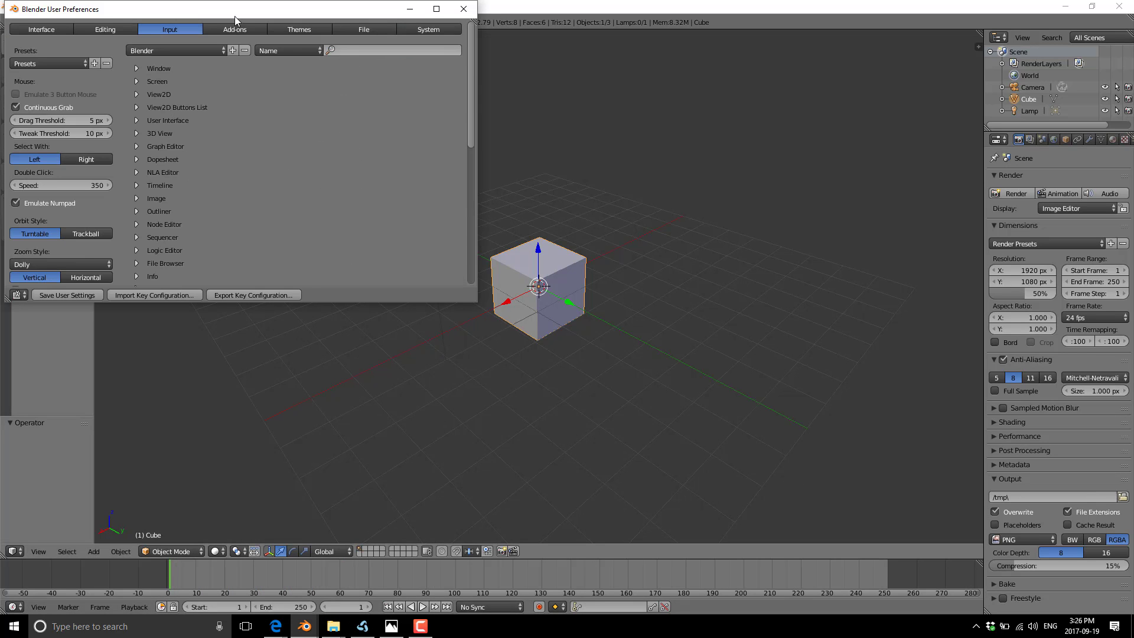
left_click(361, 26)
left_click(419, 27)
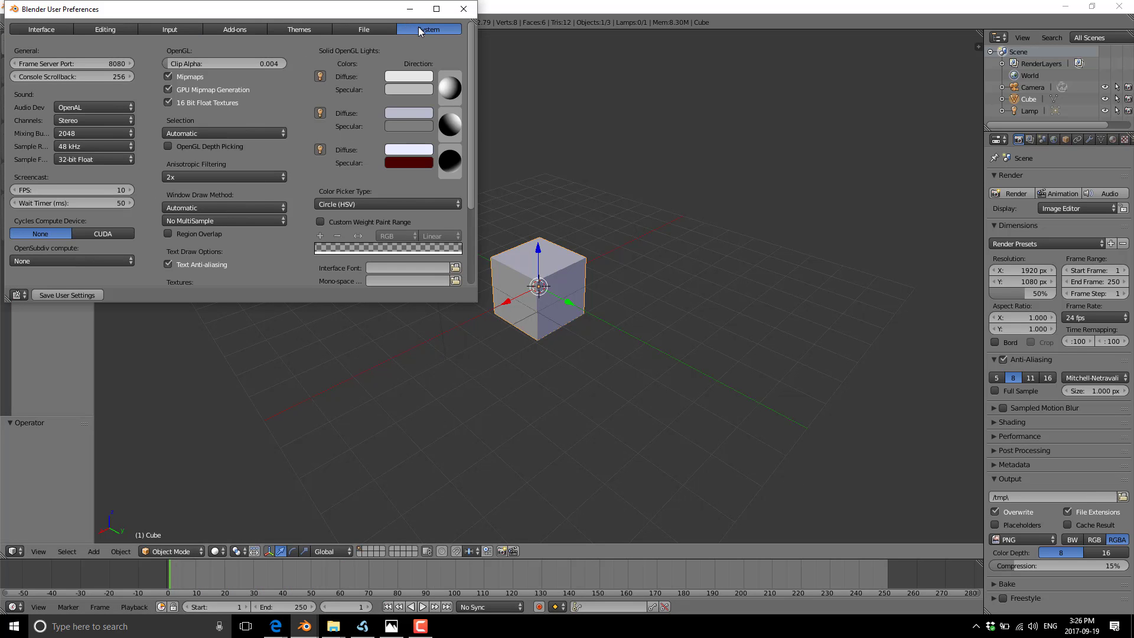
left_click(366, 28)
Apply the True Blue Menu theme preset on the Themes page
left_click(316, 30)
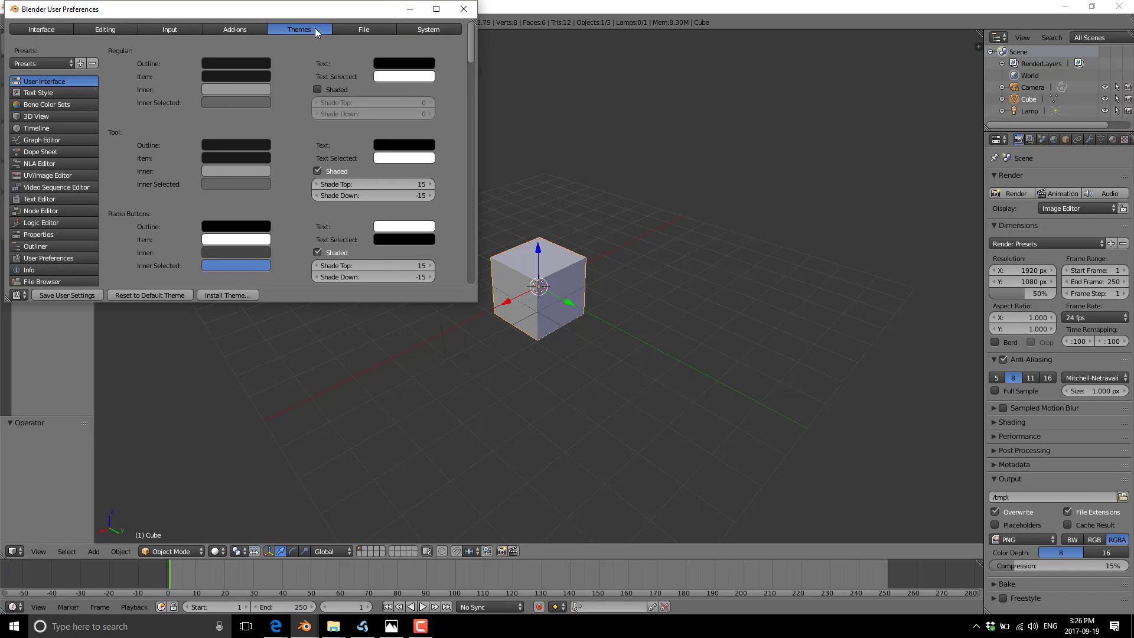
left_click(70, 62)
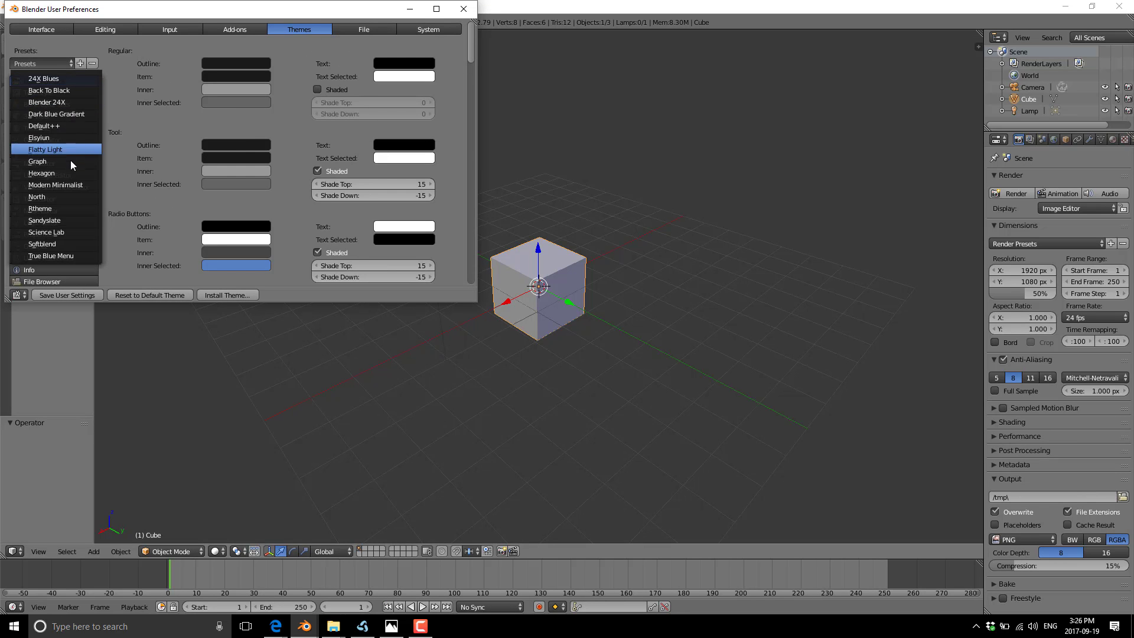
left_click(64, 255)
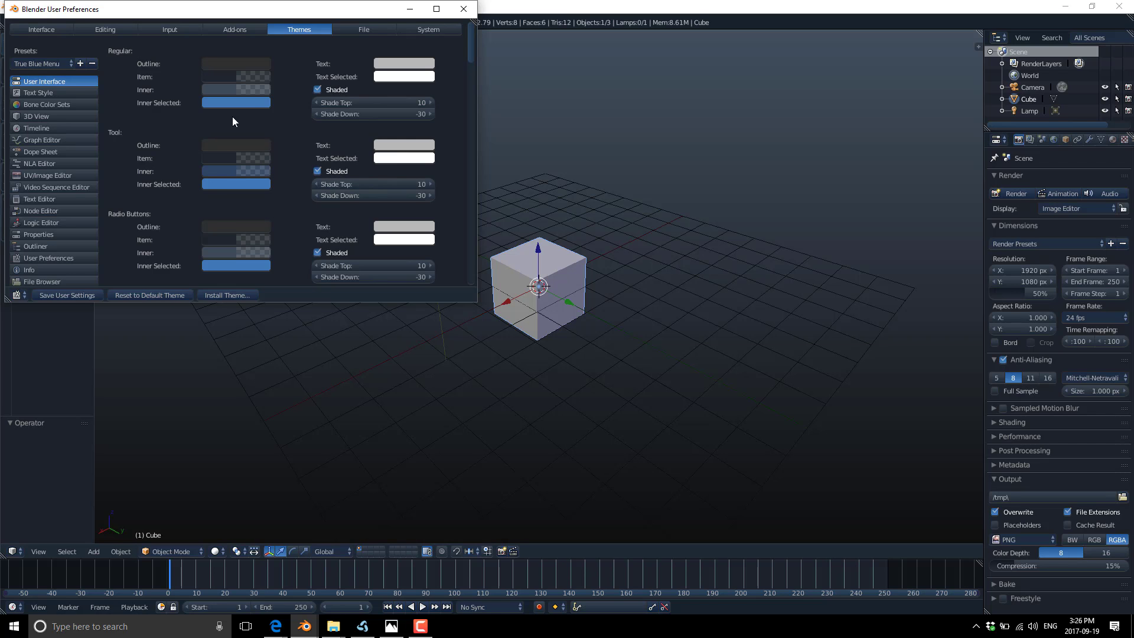
Try the Graph, Back To Black and Blender 24X theme presets
scroll(212, 209, "down", 3)
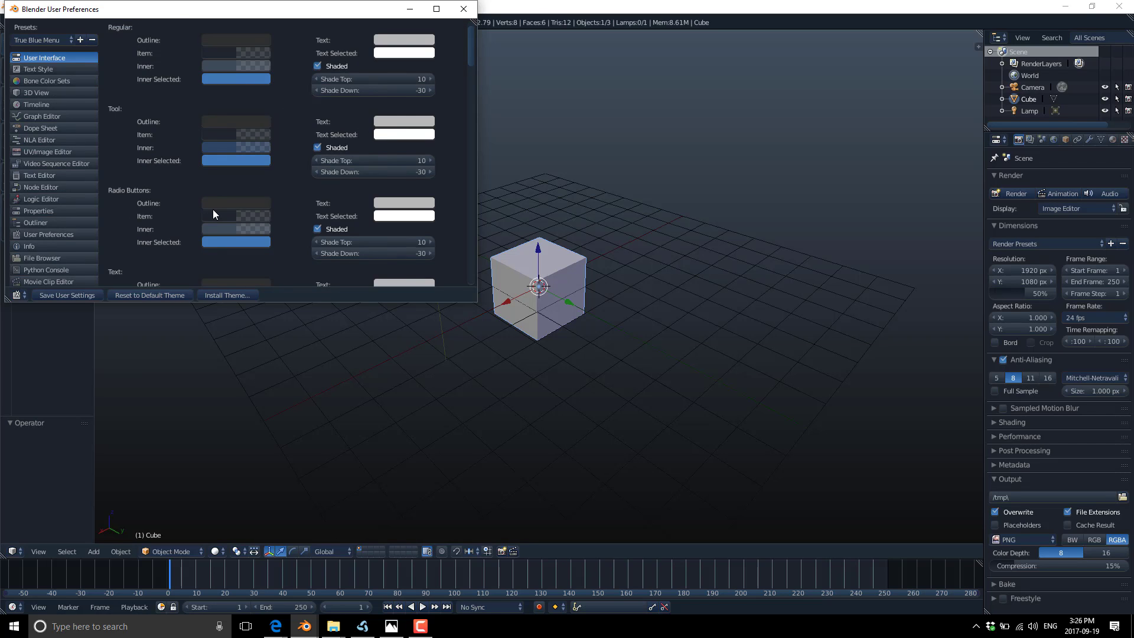
scroll(212, 209, "up", 3)
left_click(74, 63)
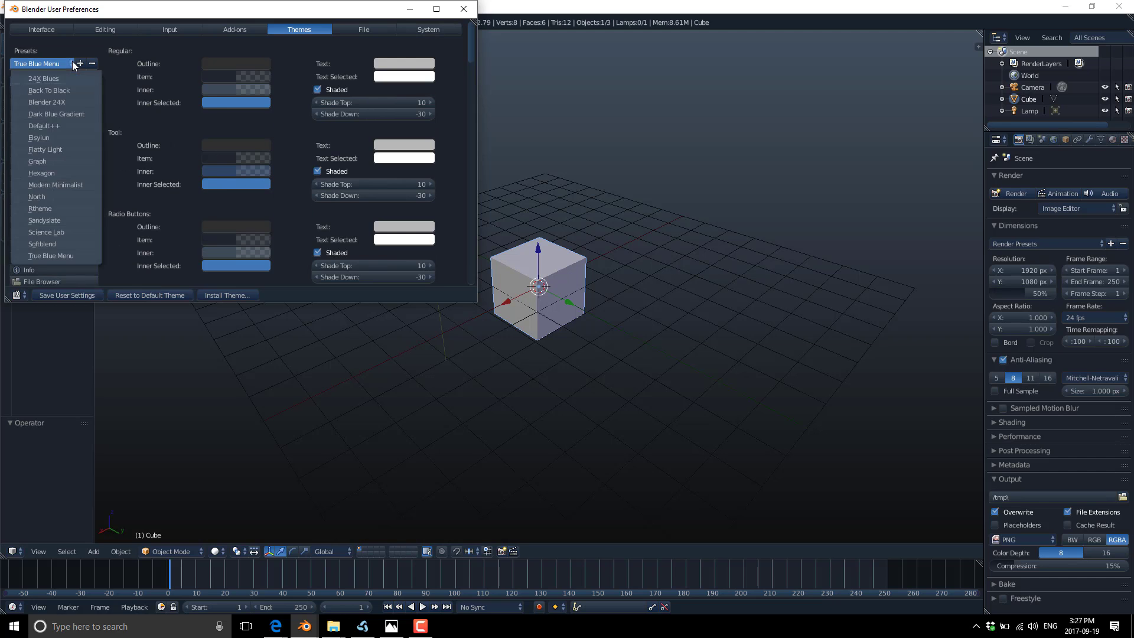
left_click(41, 160)
left_click(62, 64)
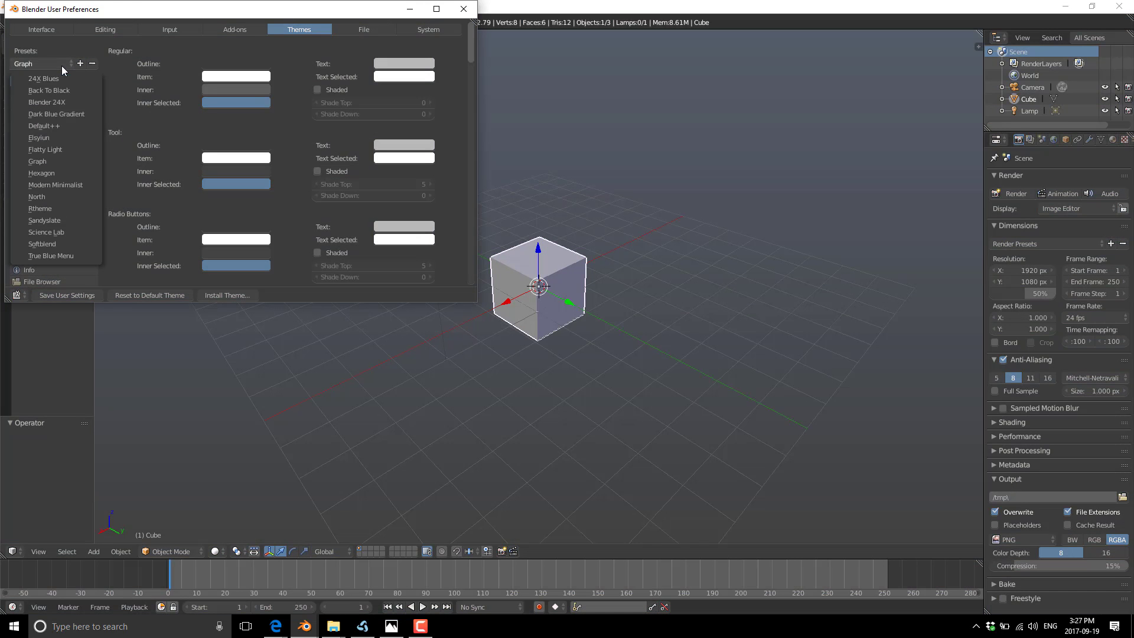
left_click(56, 90)
left_click(61, 64)
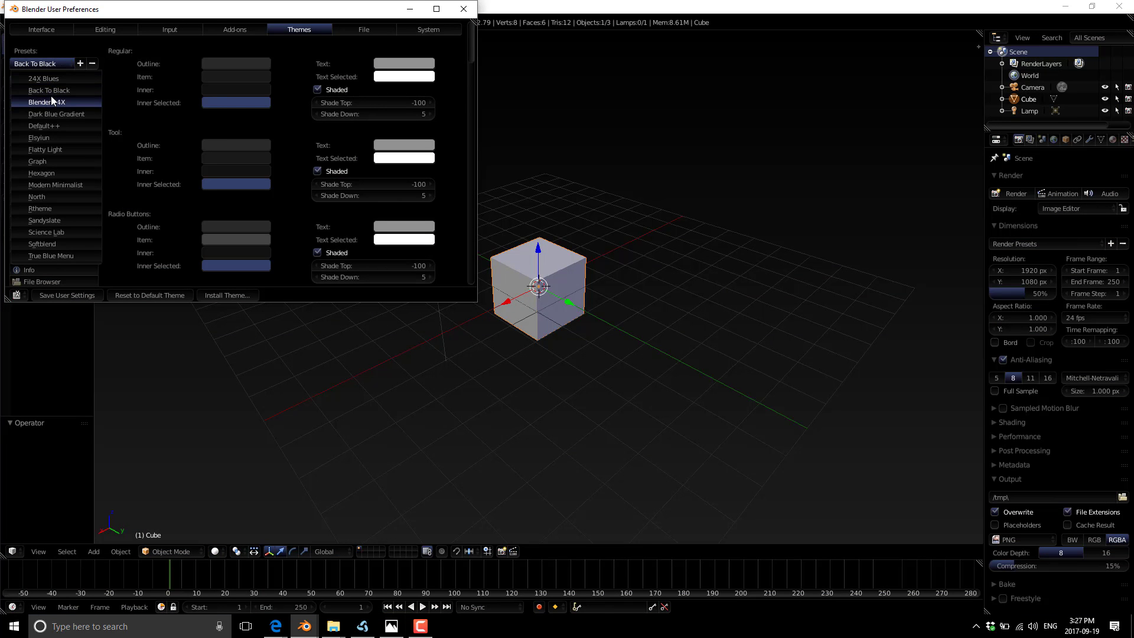
left_click(47, 101)
Try Default++ and Flatty Light, then settle on the Graph theme preset
left_click(61, 63)
left_click(53, 125)
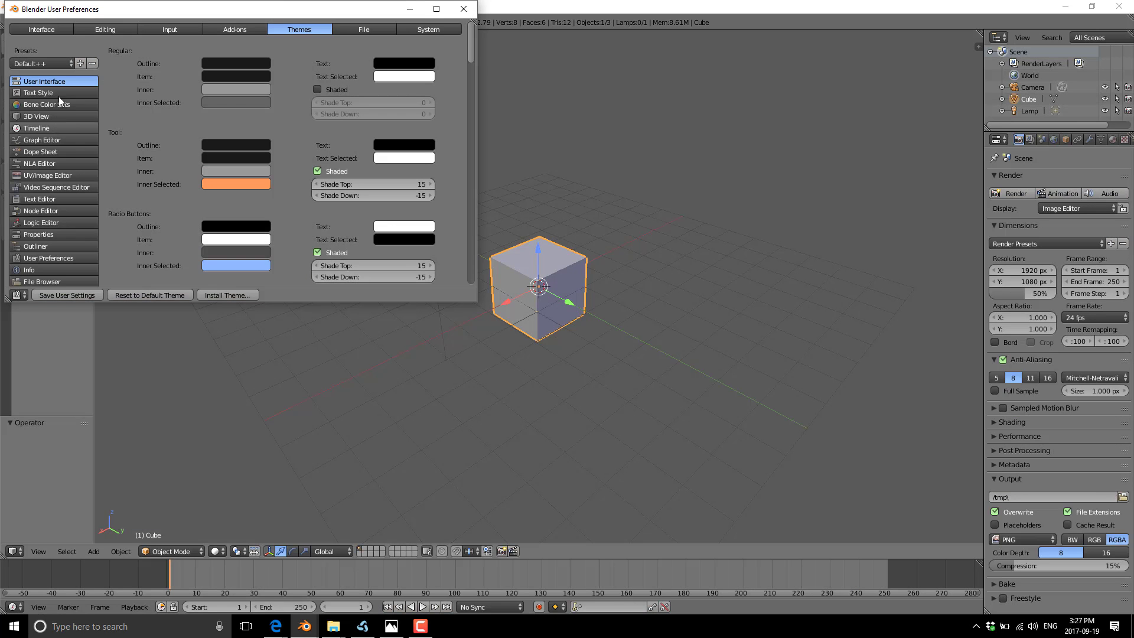
left_click(65, 64)
left_click(46, 148)
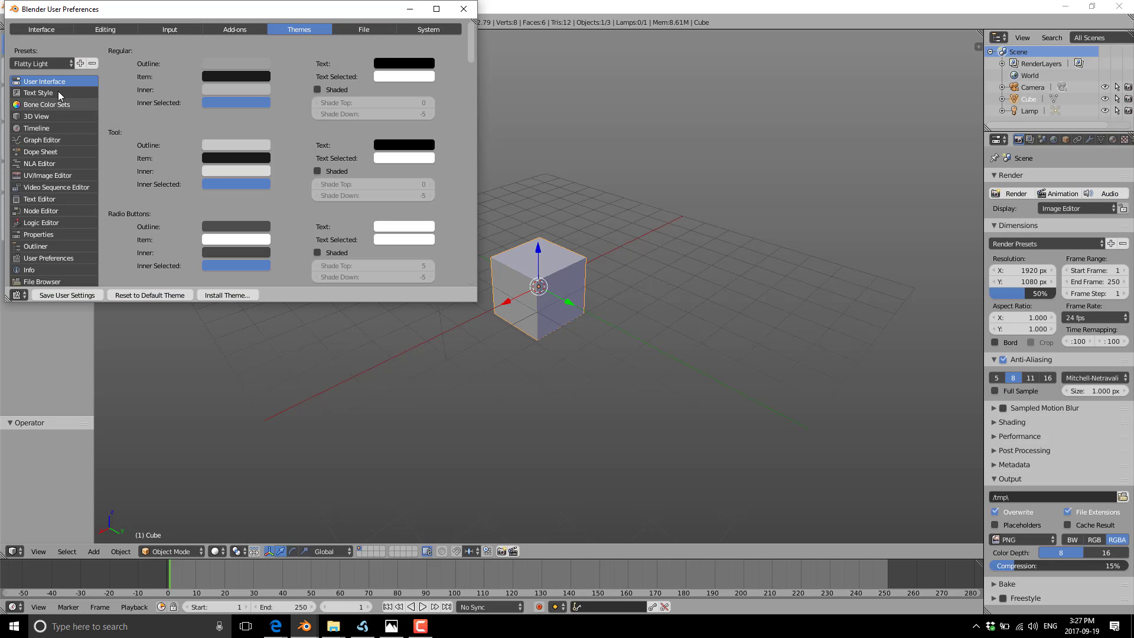
left_click(64, 66)
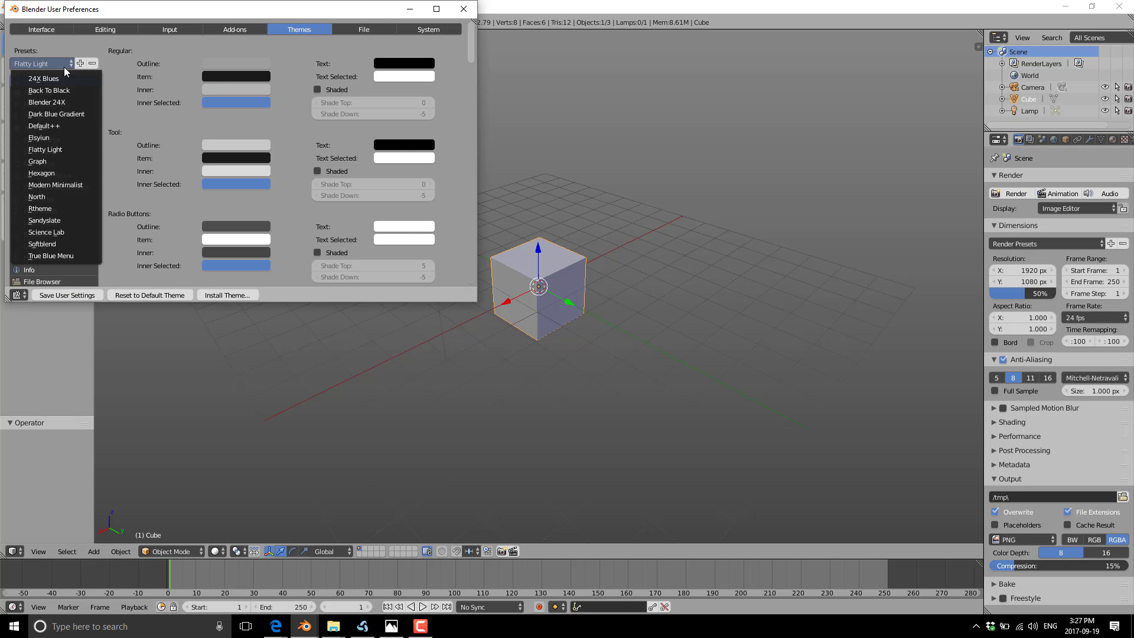
left_click(44, 161)
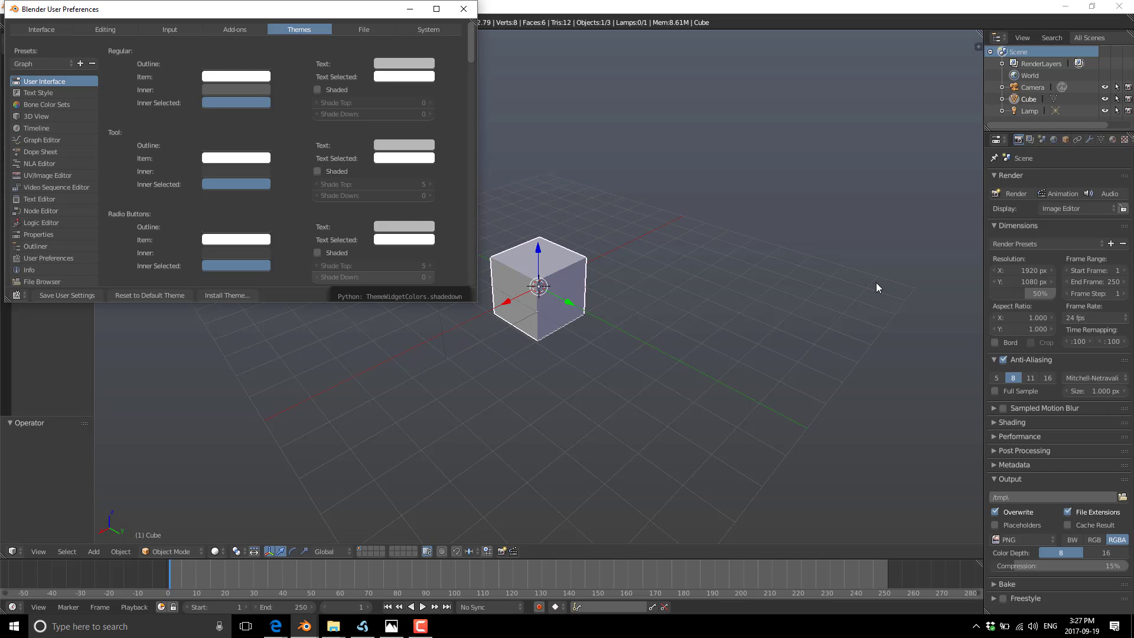
Search add-ons for 'Pie', enable Pie Menu: UI Pie Menu Official, and close preferences
left_click(218, 28)
left_click(48, 52)
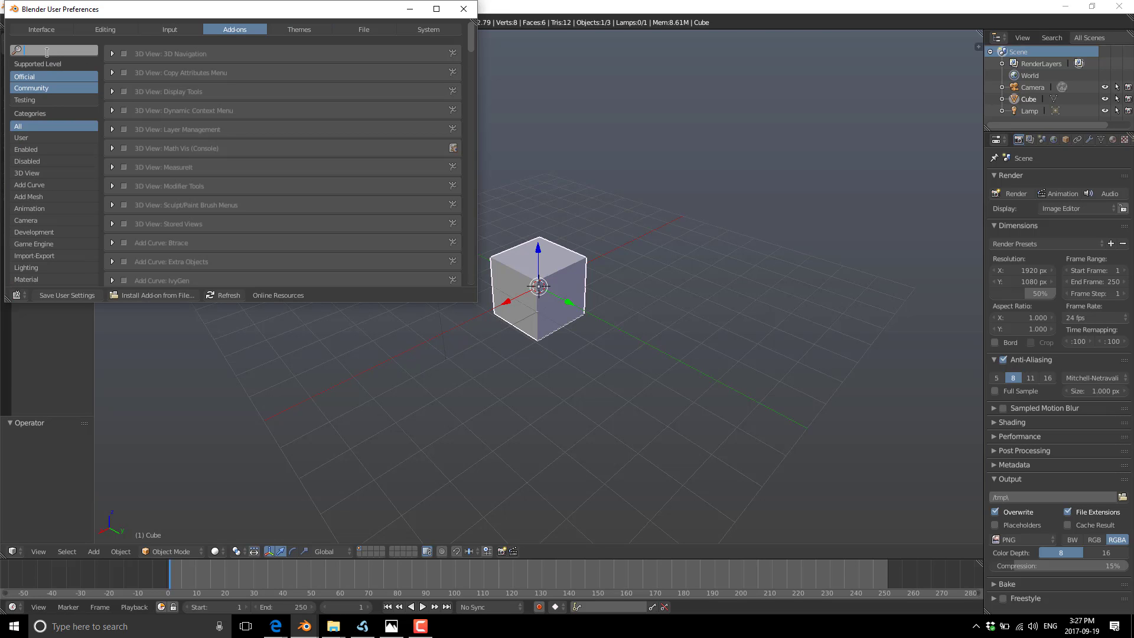
type("Pie")
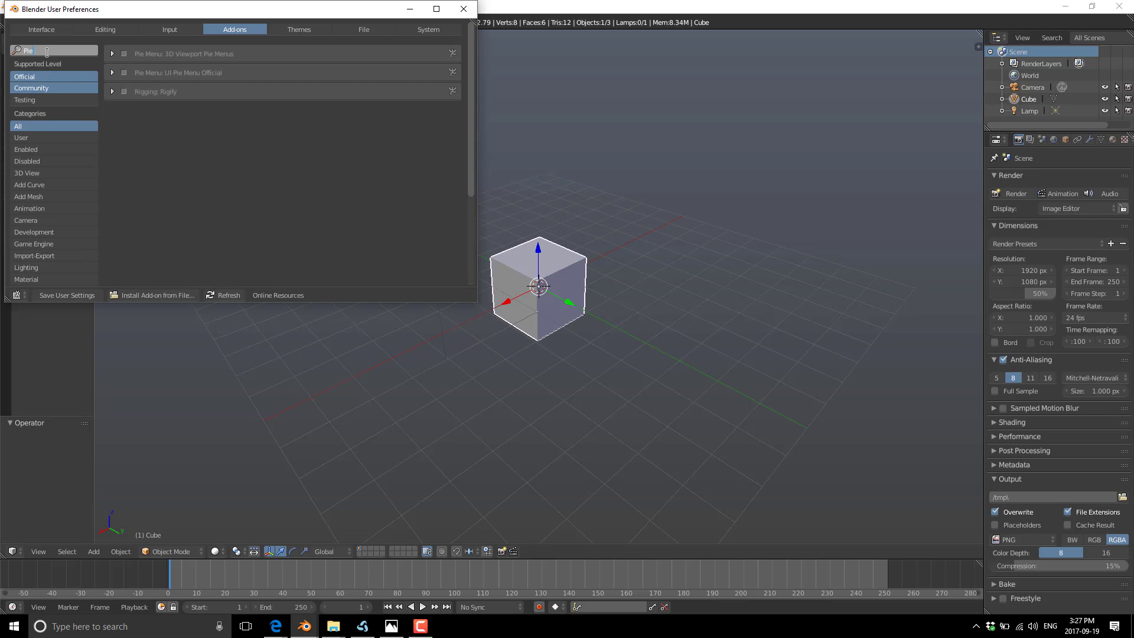
left_click(126, 74)
left_click(124, 72)
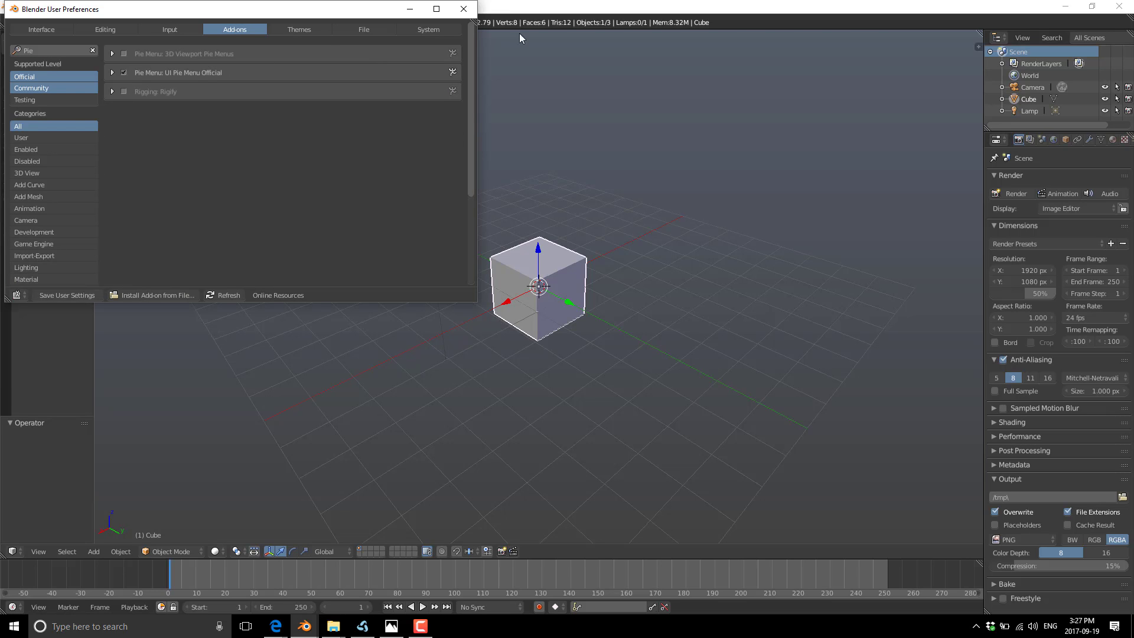
left_click(463, 8)
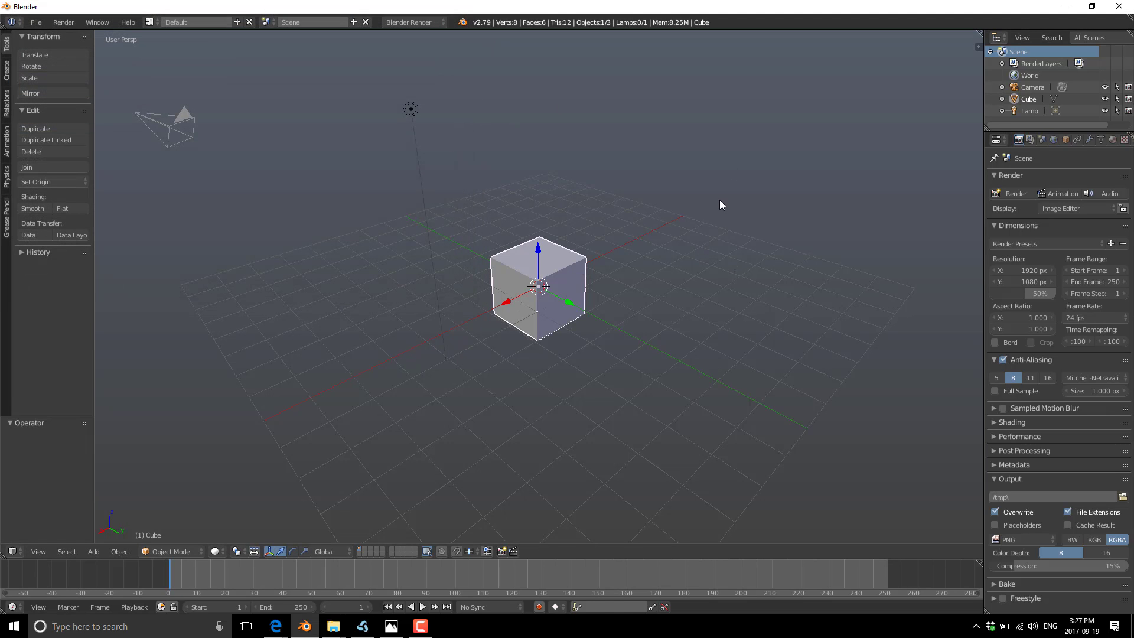
Preview the Z shading and Tab mode pie menus, then set the cube to Wireframe
key("z")
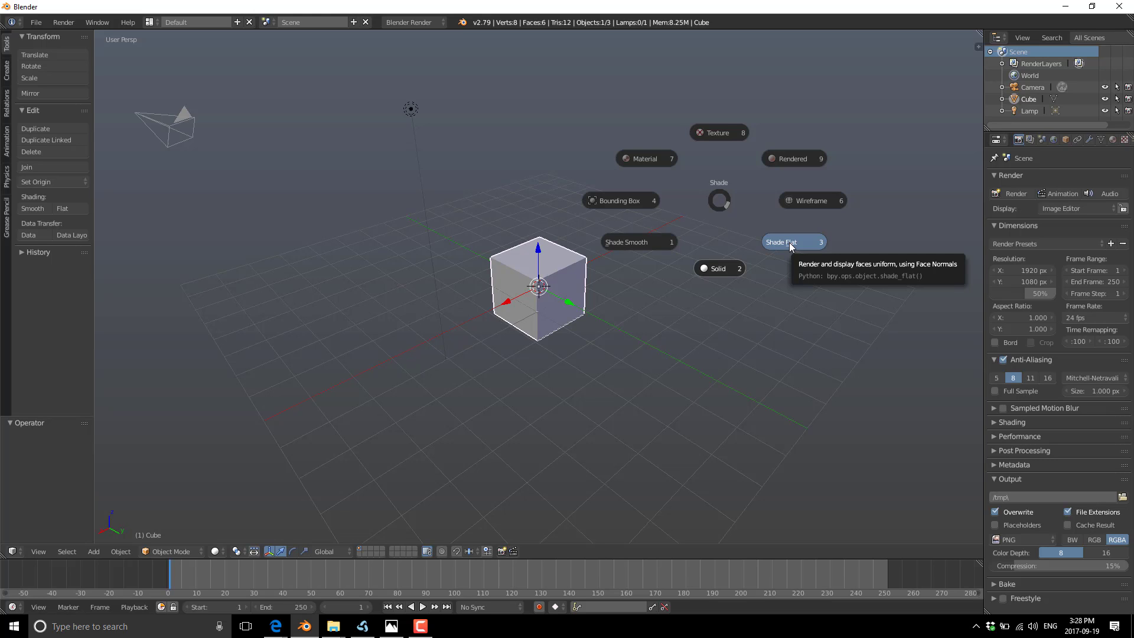
left_click(767, 398)
key("Tab")
key("Tab")
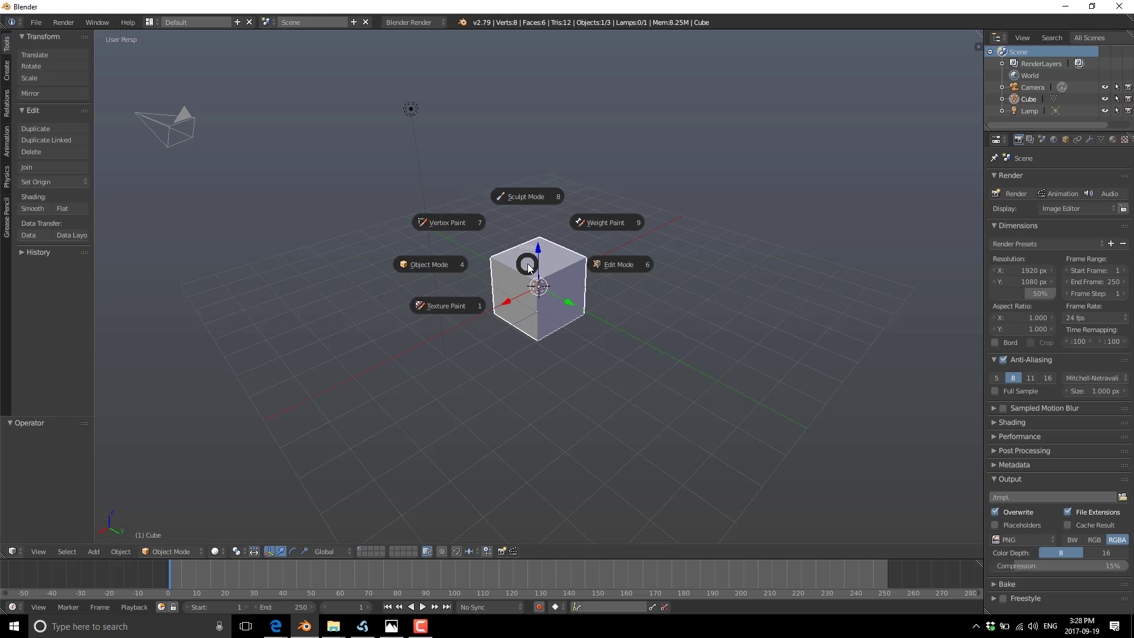
key("z")
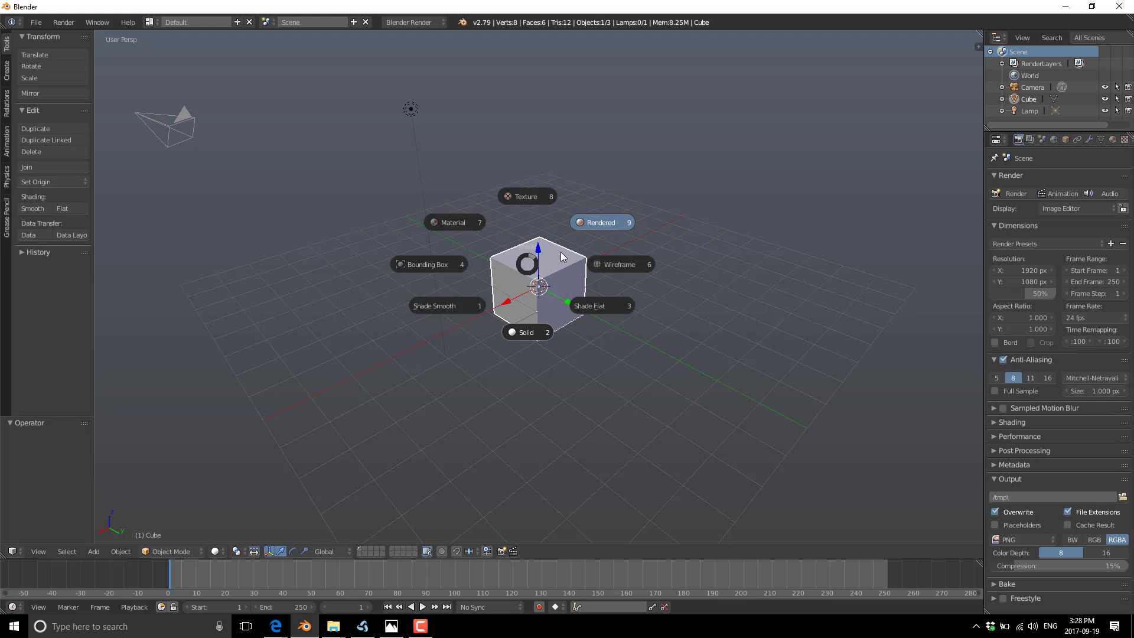
left_click(591, 268)
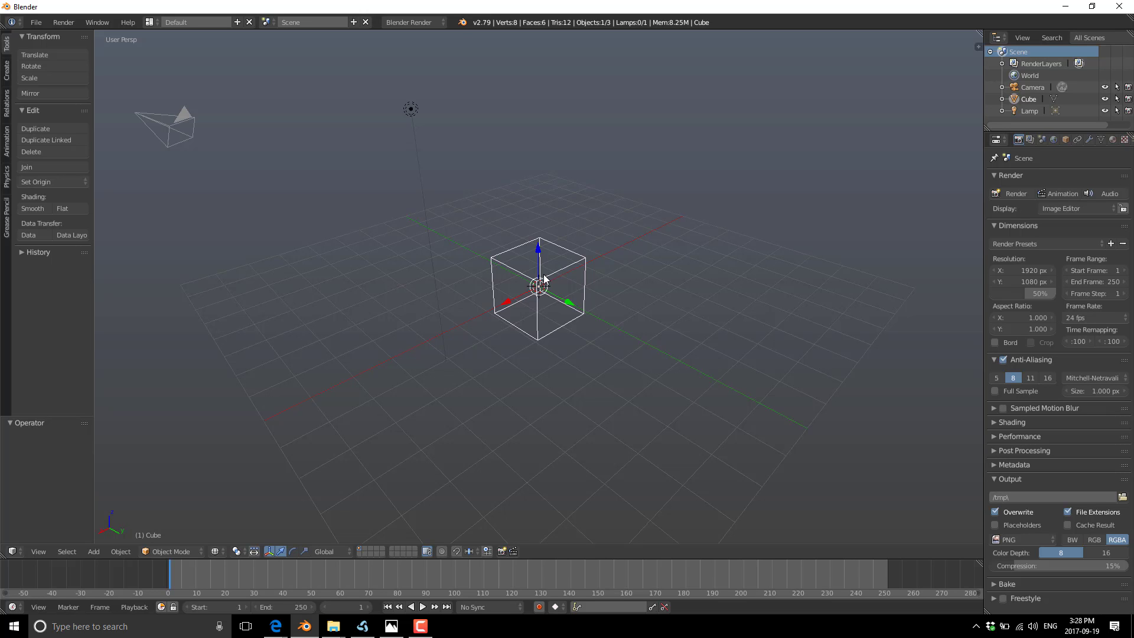
Bring the Bforartists window to the front from the Windows taskbar
left_click(365, 627)
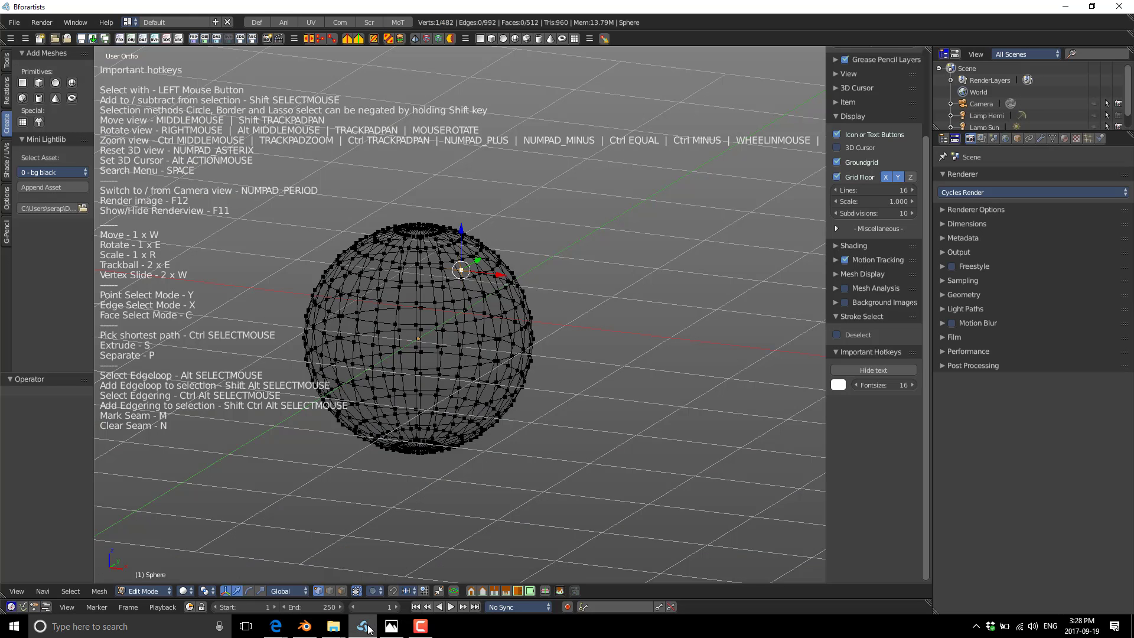